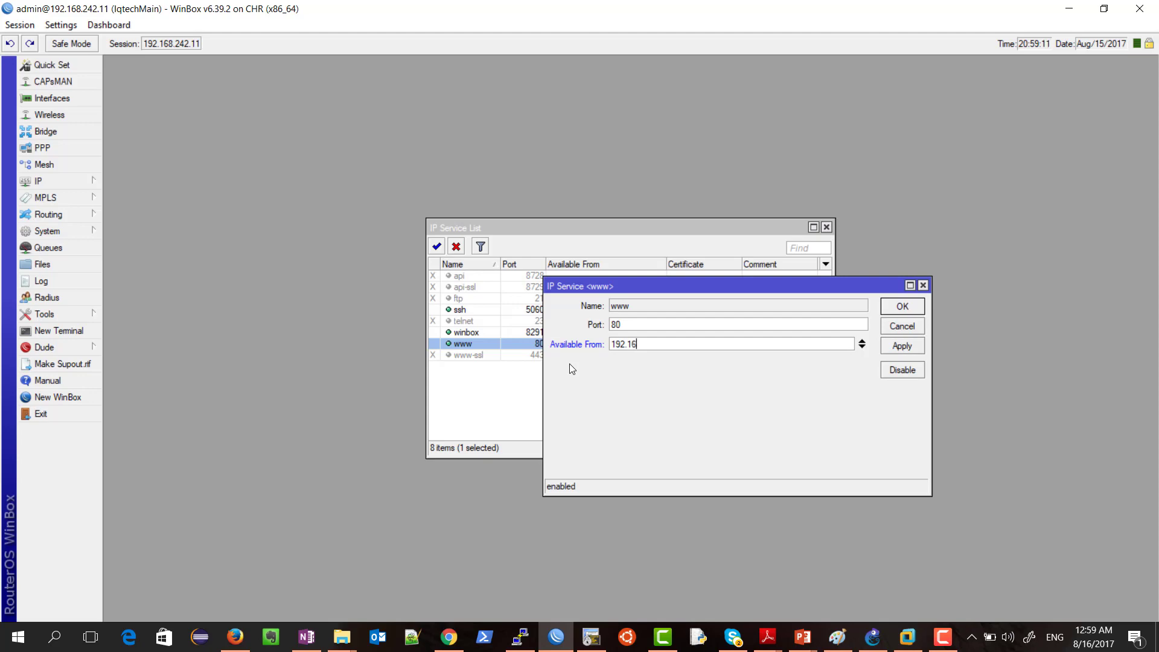
- Restrict the www service's Available From to 192.168.242.0/24 and save it
{"action": "type", "text": "8.242.0/24"}
{"action": "left_click_drag", "start_coordinate": [611, 345], "coordinate": [654, 346]}
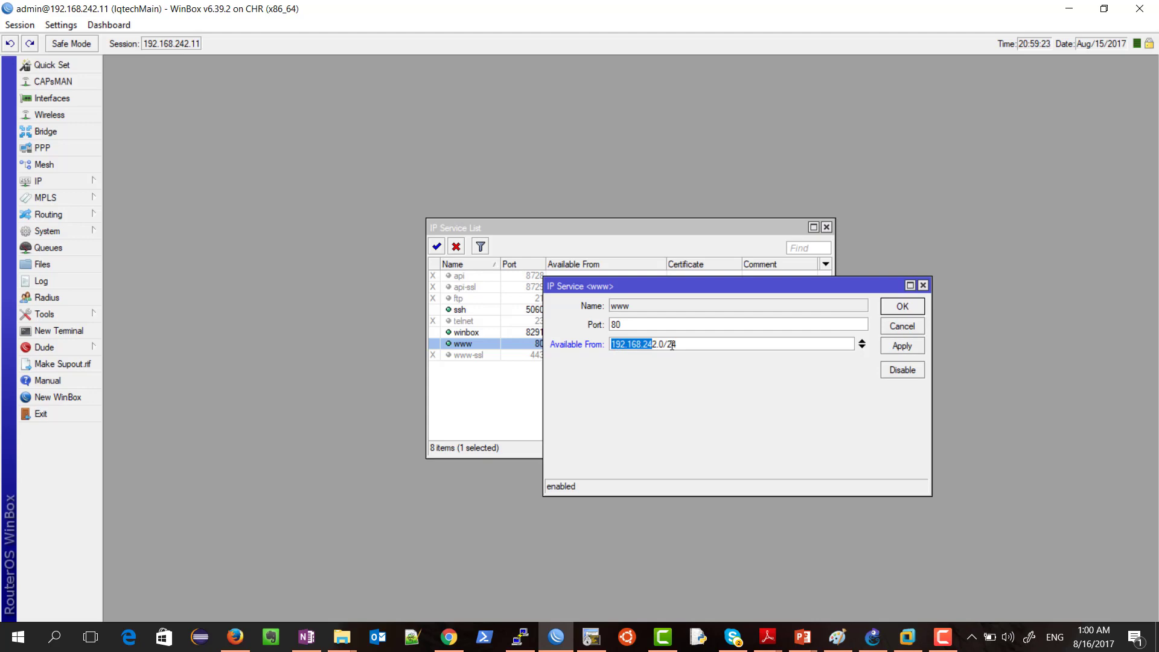
{"action": "key", "text": "End"}
{"action": "left_click_drag", "start_coordinate": [654, 344], "coordinate": [610, 345]}
{"action": "left_click", "coordinate": [901, 307]}
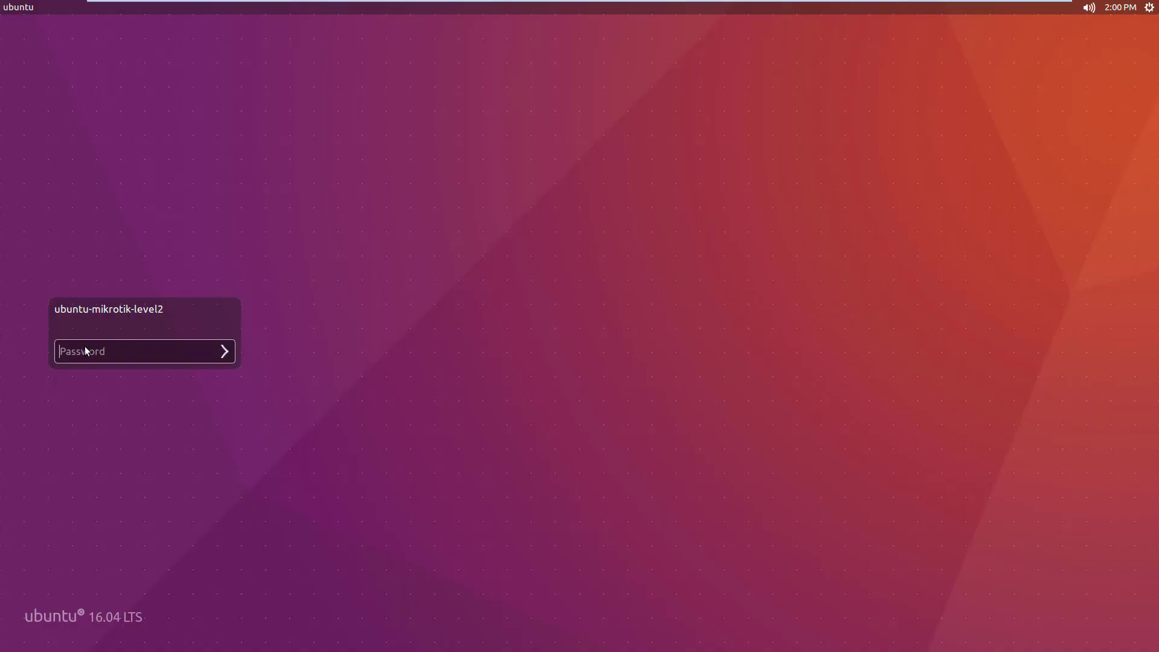
- Log in to the ubuntu-mikrotik-level2 machine with the account password and open a terminal with free space beside it
{"action": "type", "text": "•••"}
{"action": "key", "text": "Return"}
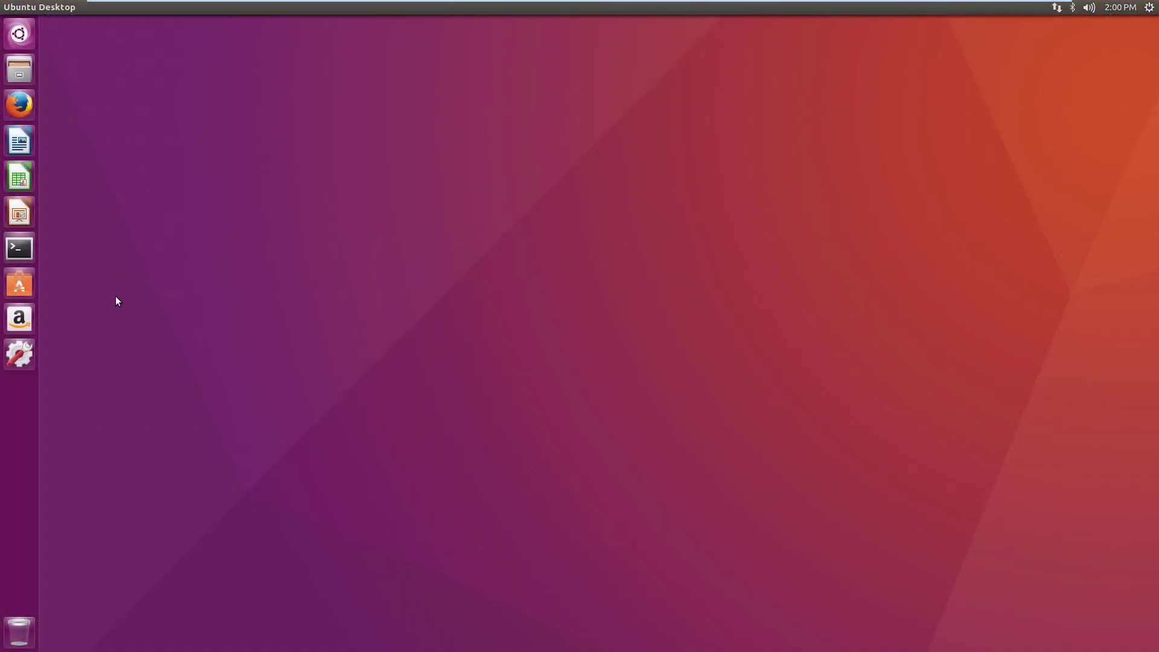
{"action": "left_click", "coordinate": [21, 255]}
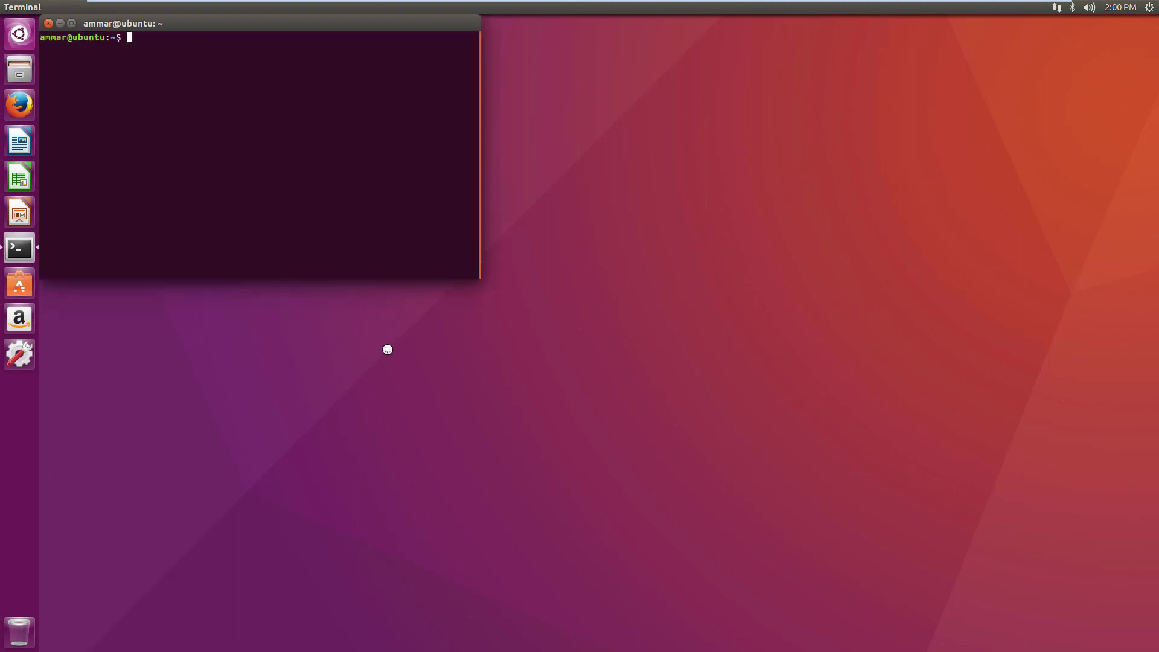
{"action": "left_click_drag", "start_coordinate": [212, 22], "coordinate": [790, 232]}
- Run ifconfig in the terminal and examine the inet address of the ppp0 interface
{"action": "type", "text": "ip"}
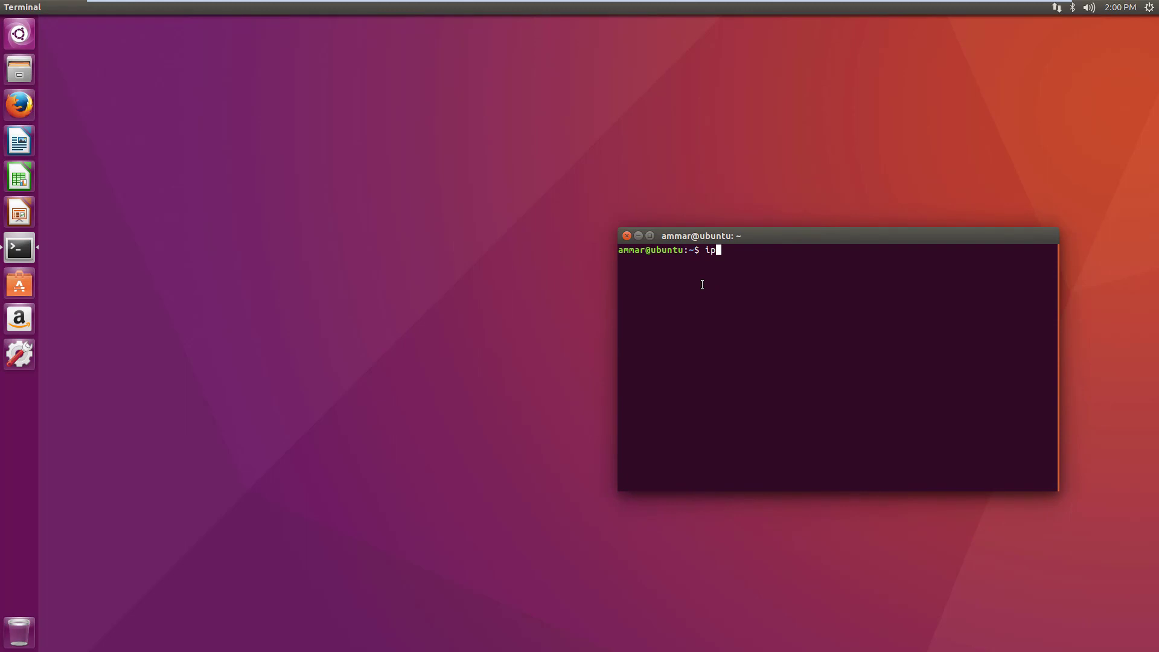
{"action": "key", "text": "BackSpace"}
{"action": "type", "text": "fconfig"}
{"action": "key", "text": "Return"}
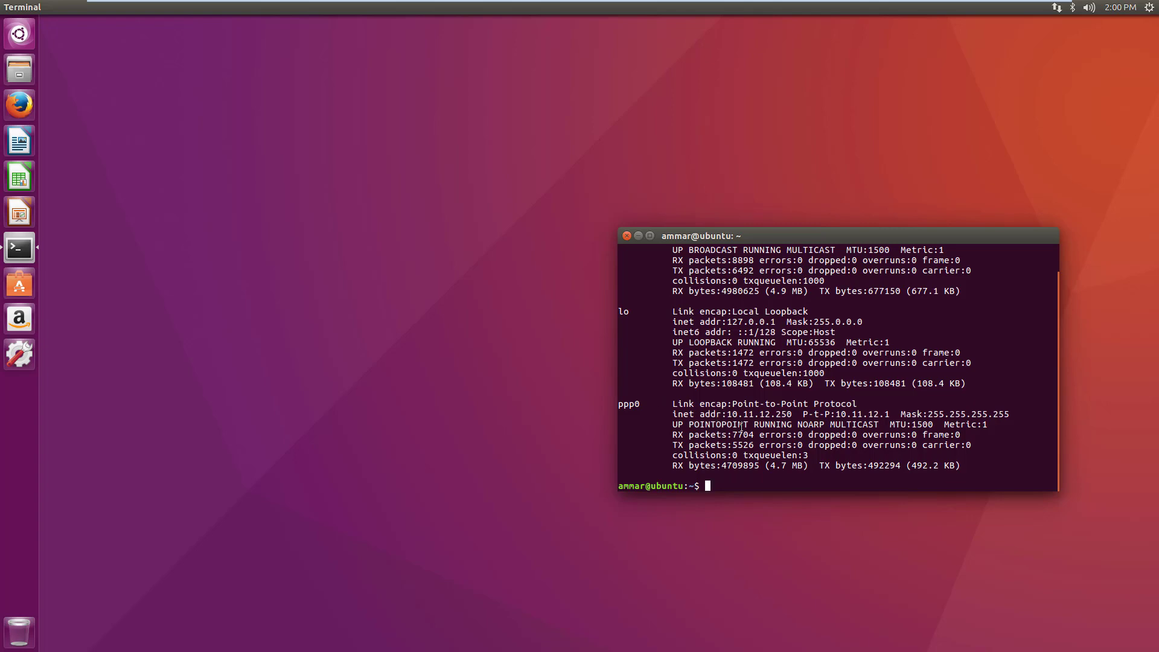
{"action": "left_click_drag", "start_coordinate": [727, 414], "coordinate": [772, 416]}
{"action": "left_click", "coordinate": [771, 435]}
- Open Firefox next to the terminal and try to load the router's web page at 192.168.242.11
{"action": "left_click", "coordinate": [29, 114]}
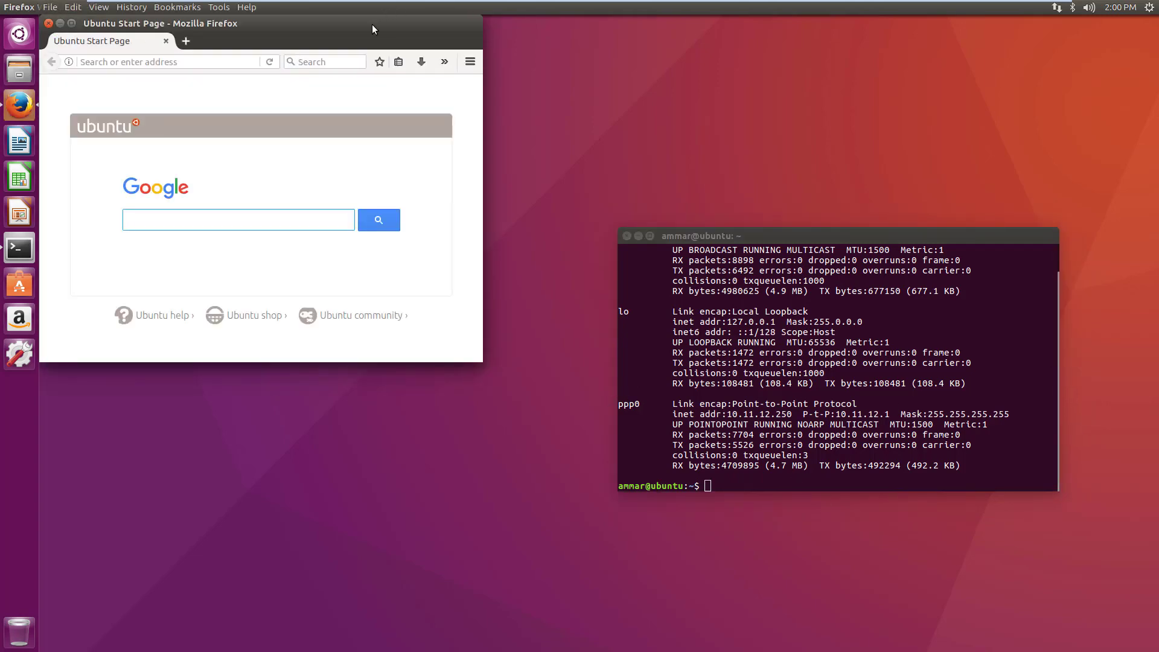
{"action": "left_click_drag", "start_coordinate": [372, 29], "coordinate": [486, 153]}
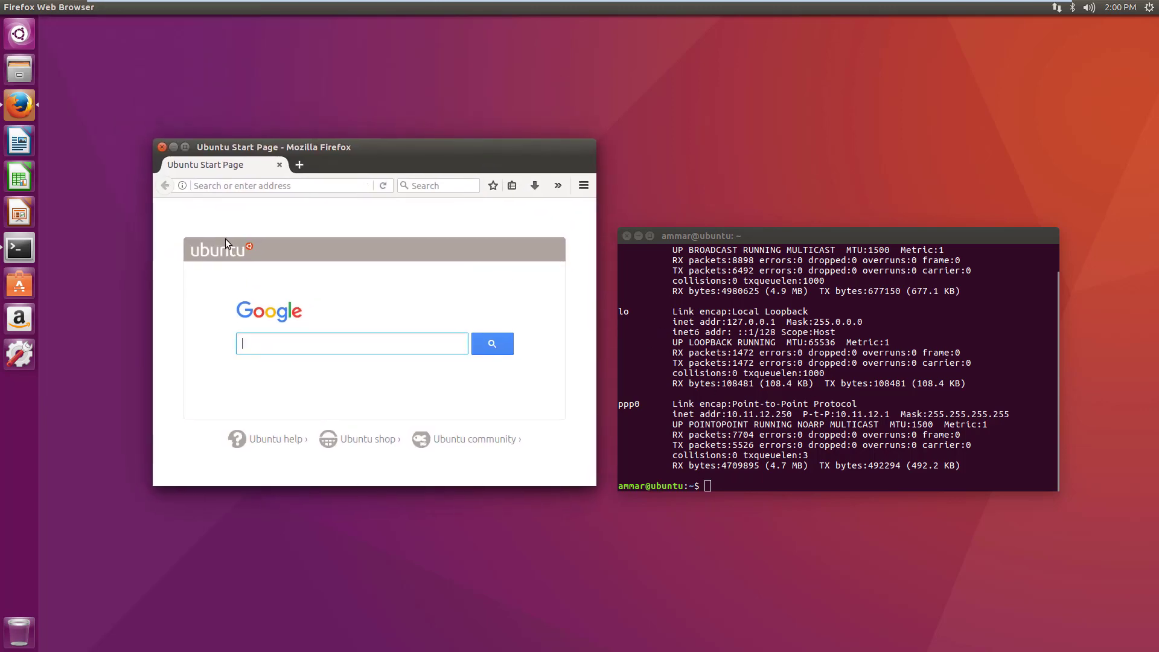
{"action": "left_click", "coordinate": [220, 190]}
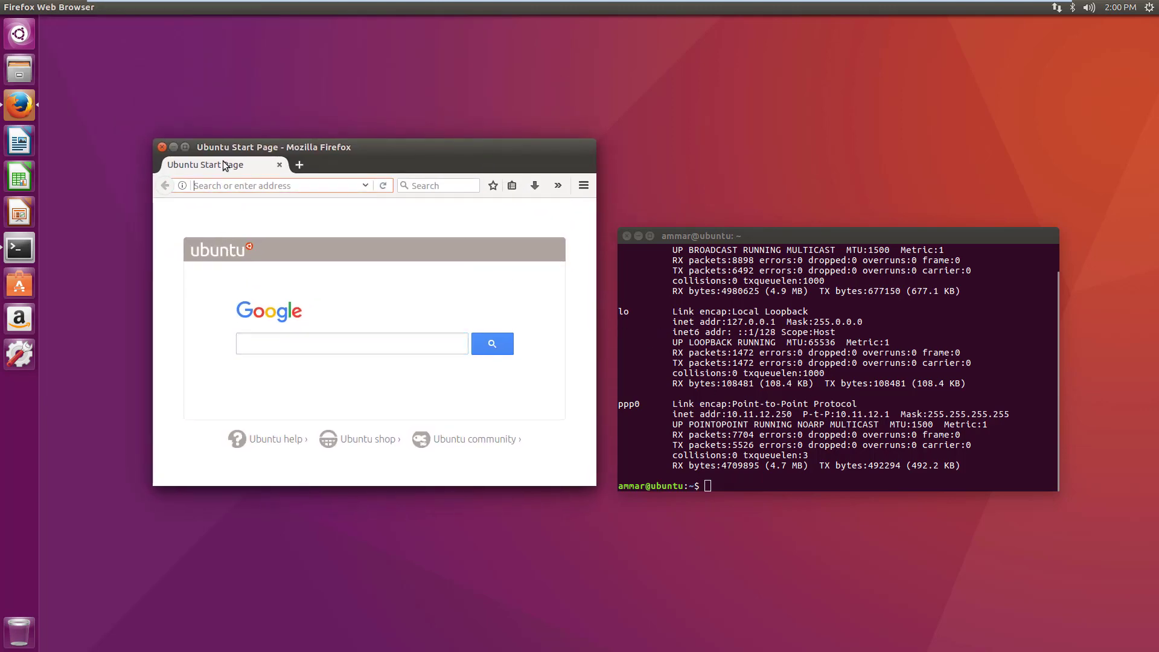
{"action": "type", "text": "192.168.242.11/"}
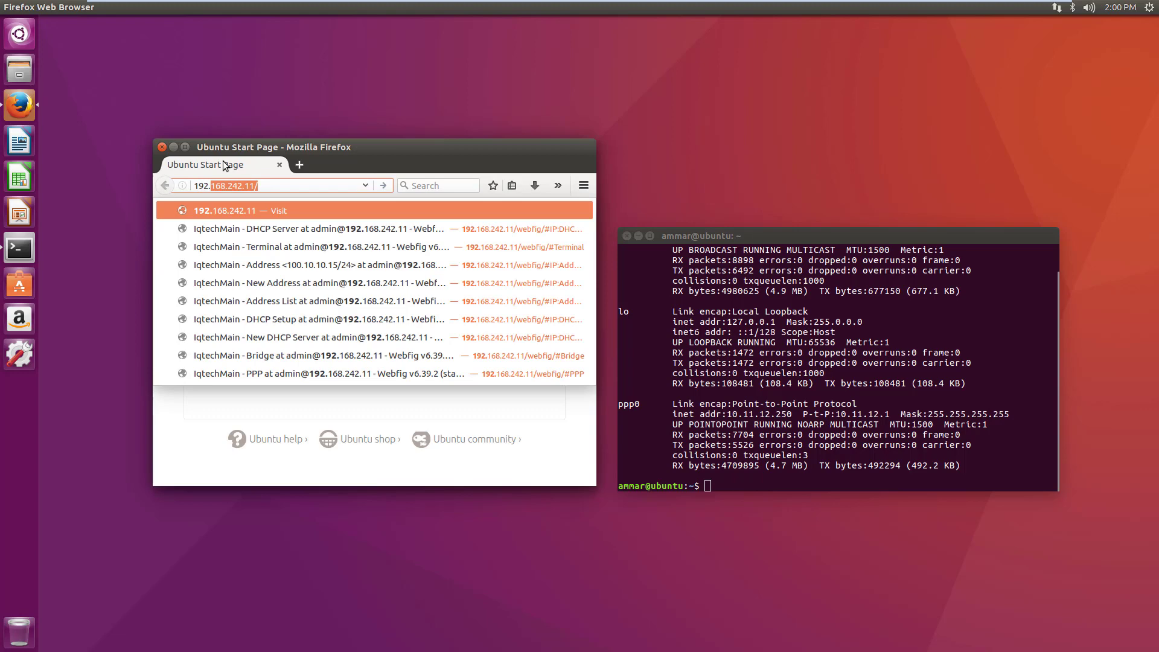
{"action": "key", "text": "Return"}
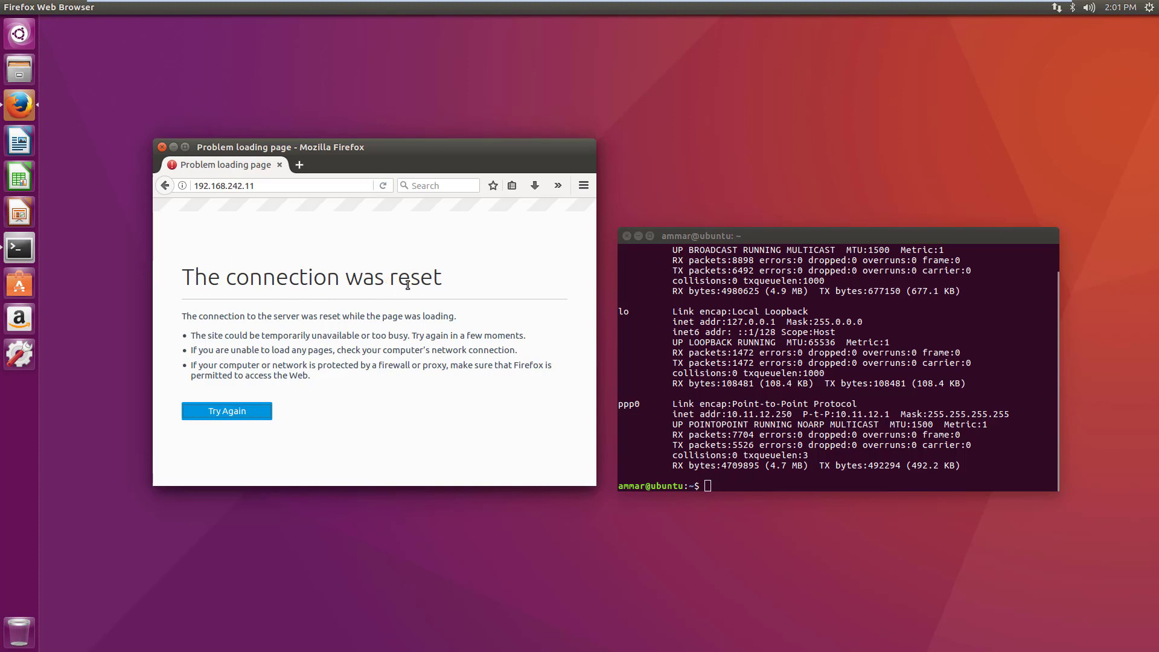
- Ping 192.168.242.11 from the terminal and reload the router's web page in Firefox
{"action": "left_click", "coordinate": [19, 247]}
{"action": "type", "text": "p"}
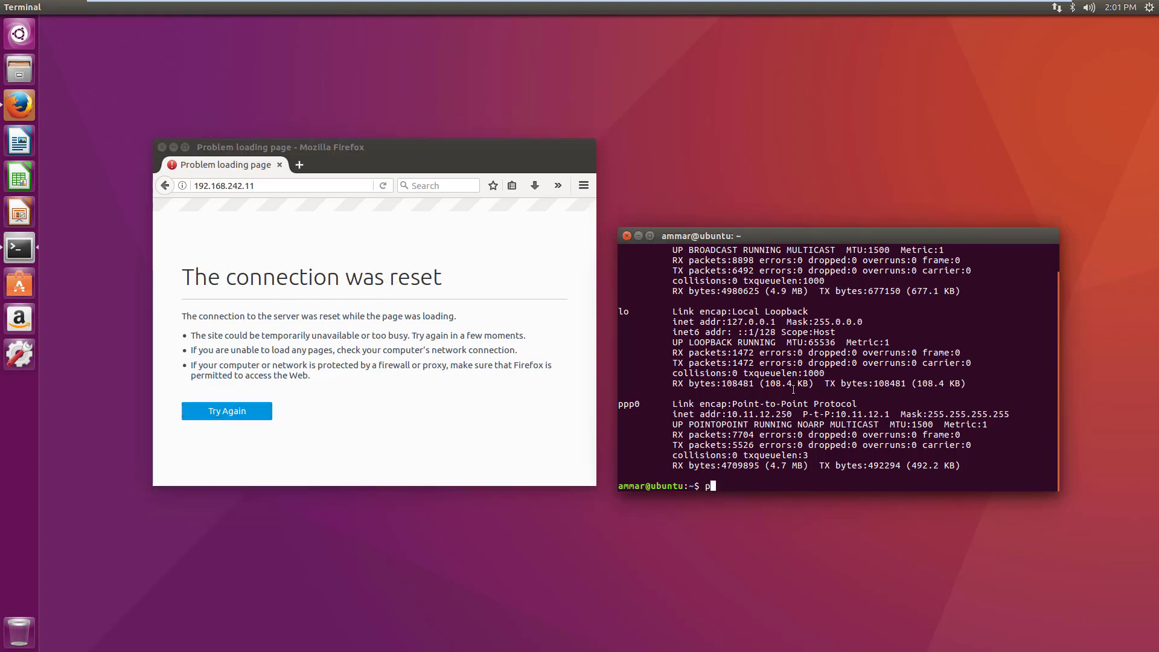
{"action": "type", "text": "ing 192.168.242.11"}
{"action": "key", "text": "Return"}
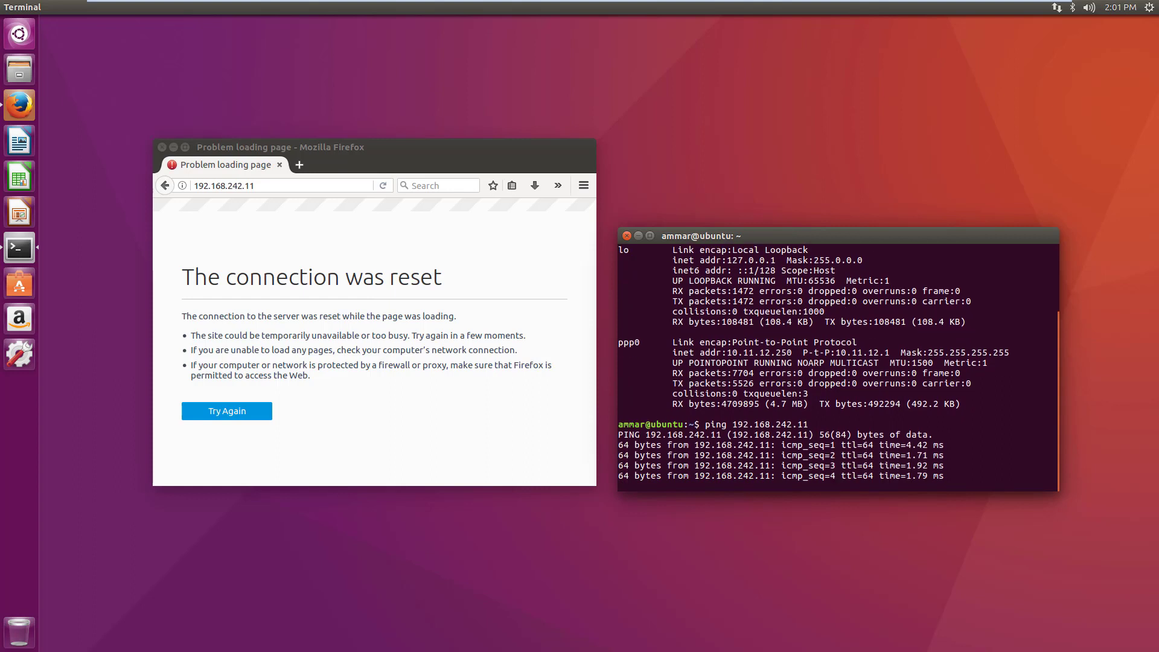
{"action": "left_click", "coordinate": [383, 185]}
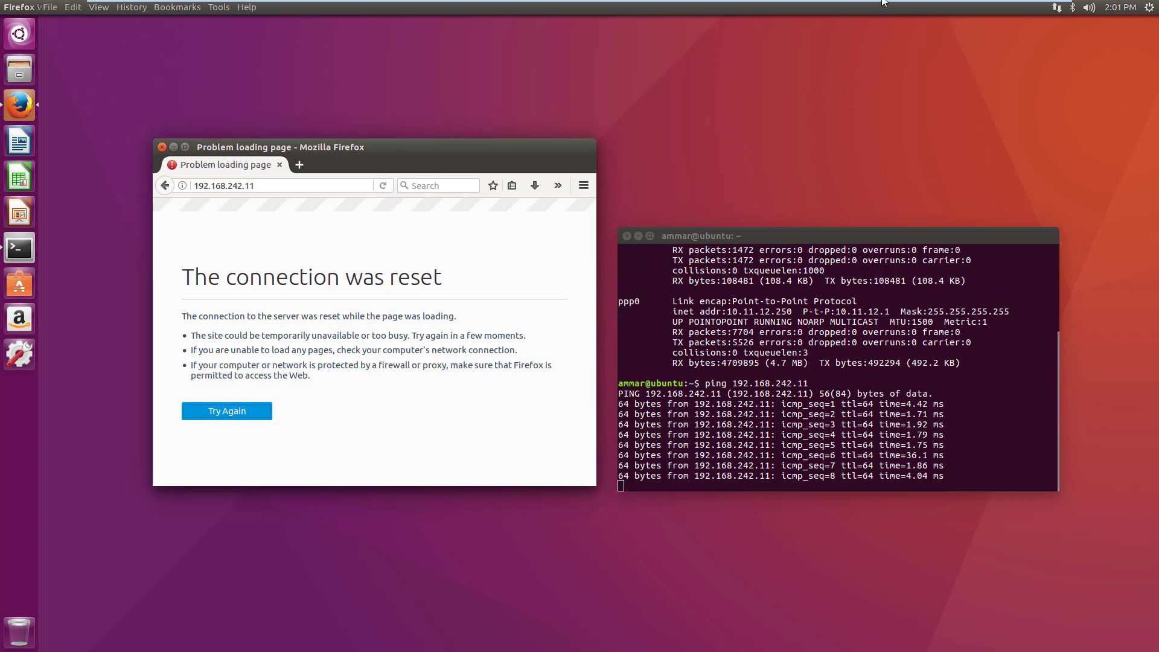
- Switch back to WinBox and remove the Available From restriction from the www service
{"action": "left_click", "coordinate": [1012, 20]}
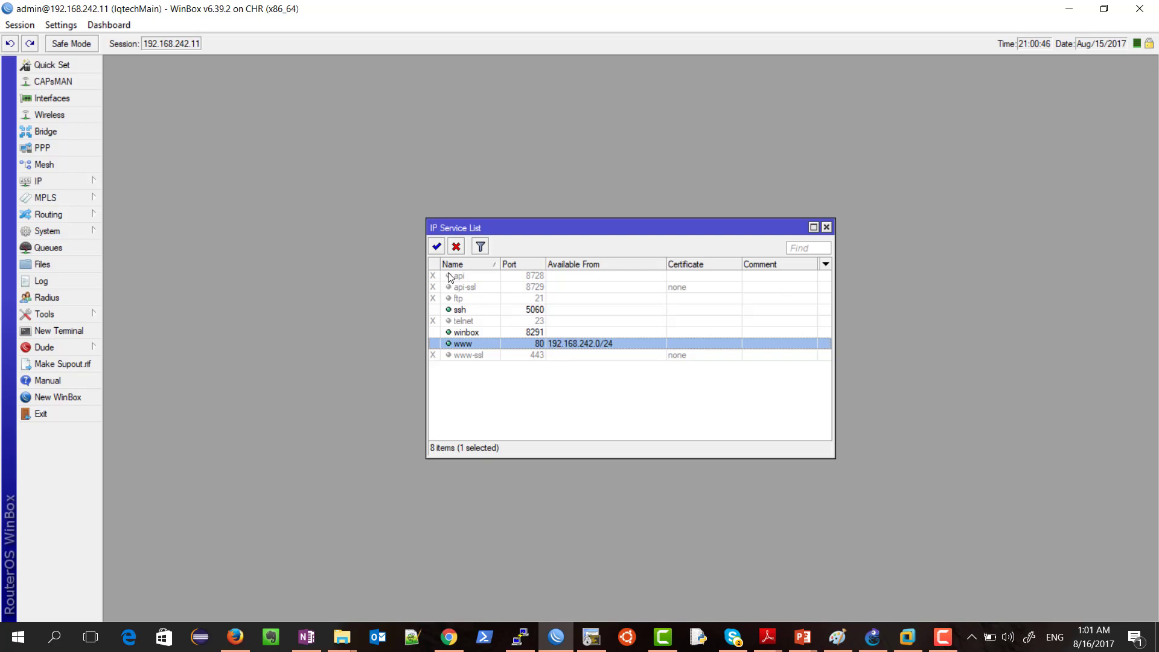
{"action": "double_click", "coordinate": [562, 343]}
{"action": "left_click_drag", "start_coordinate": [663, 343], "coordinate": [594, 343]}
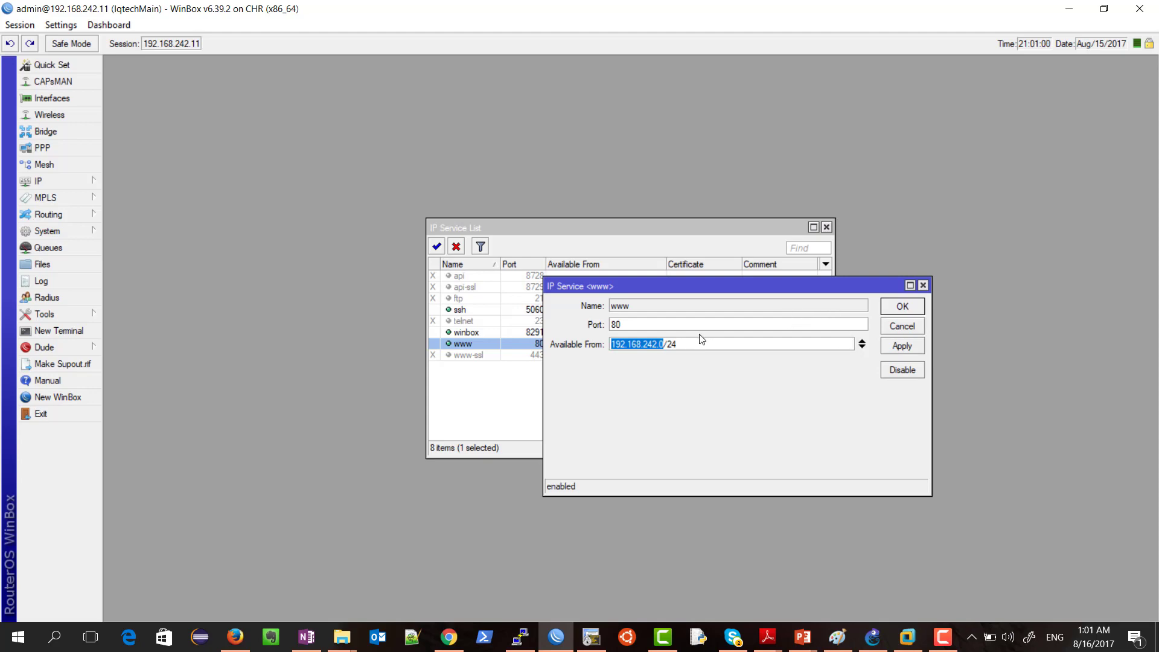
{"action": "left_click", "coordinate": [673, 344]}
{"action": "double_click", "coordinate": [673, 344]}
{"action": "key", "text": "BackSpace"}
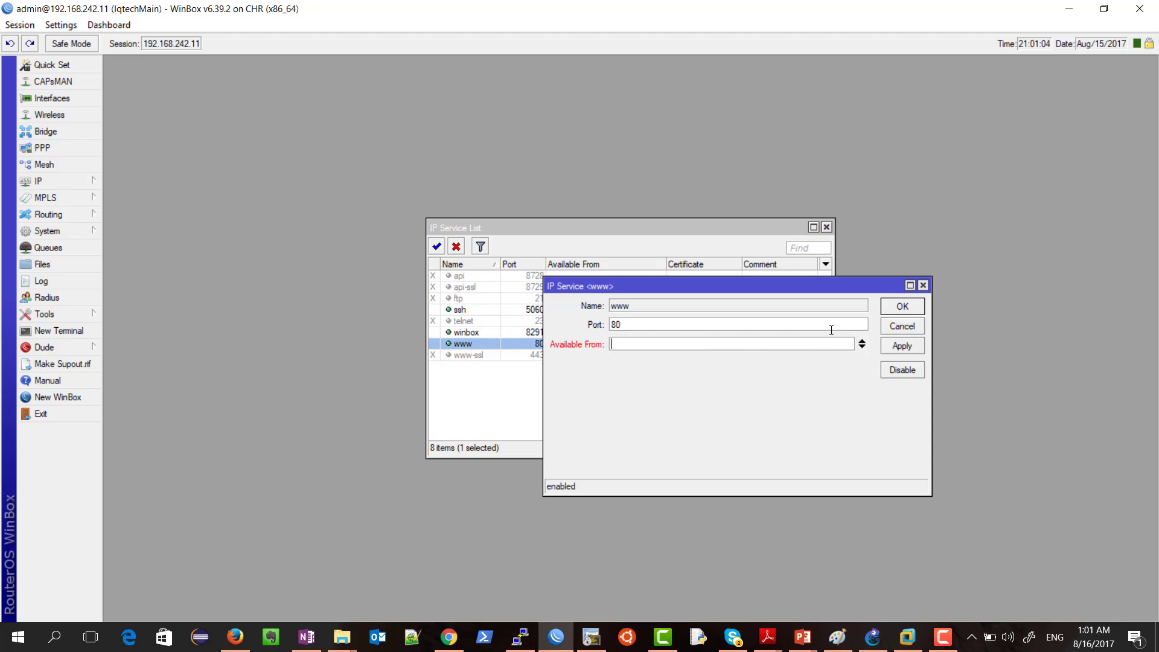
{"action": "left_click", "coordinate": [862, 342]}
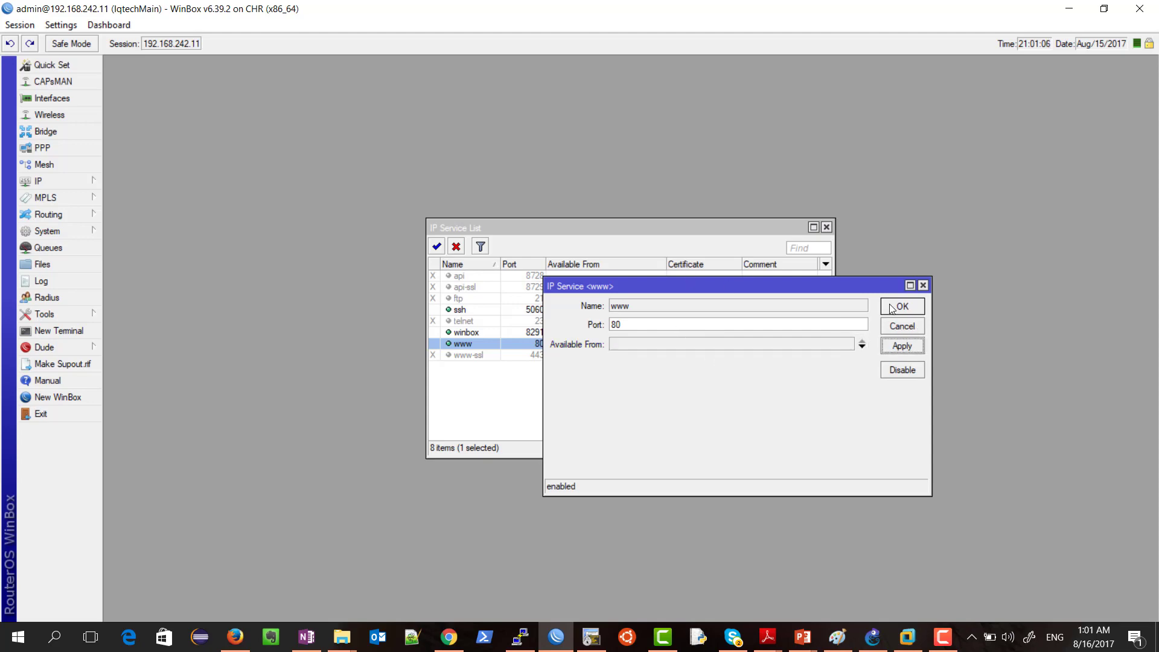
{"action": "left_click", "coordinate": [901, 306]}
- Switch to the Ubuntu machine, check the running ping and reload the router's page at 192.168.242.11
{"action": "left_click", "coordinate": [1068, 8]}
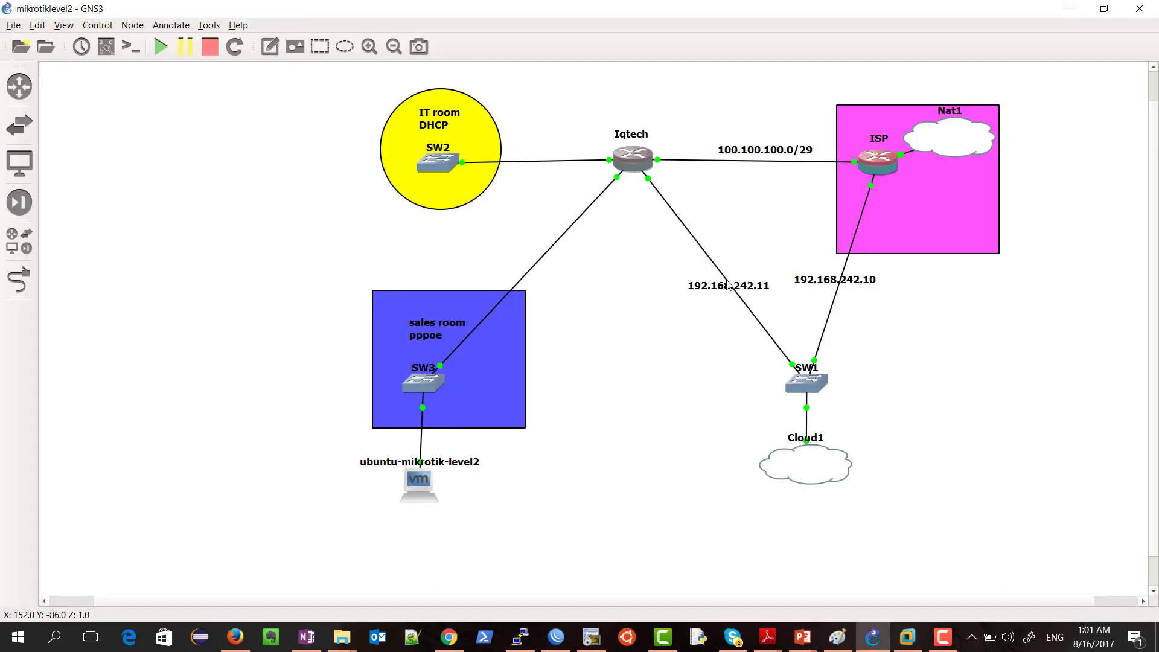
{"action": "left_click", "coordinate": [907, 637]}
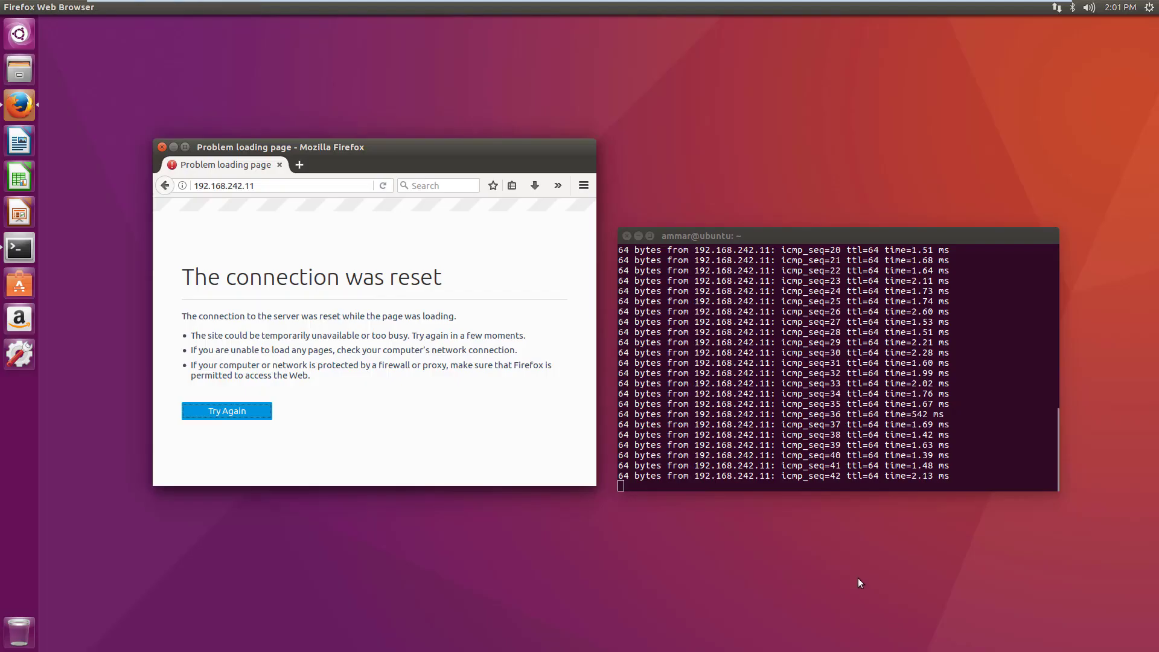
{"action": "left_click_drag", "start_coordinate": [667, 425], "coordinate": [765, 434]}
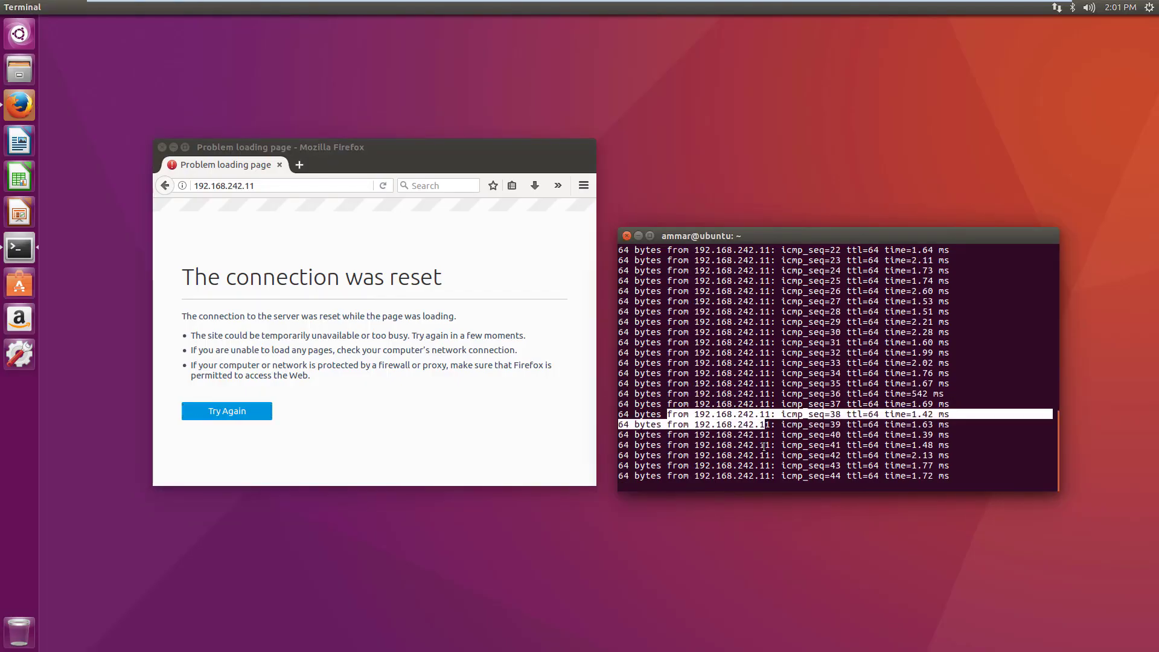
{"action": "left_click", "coordinate": [277, 204]}
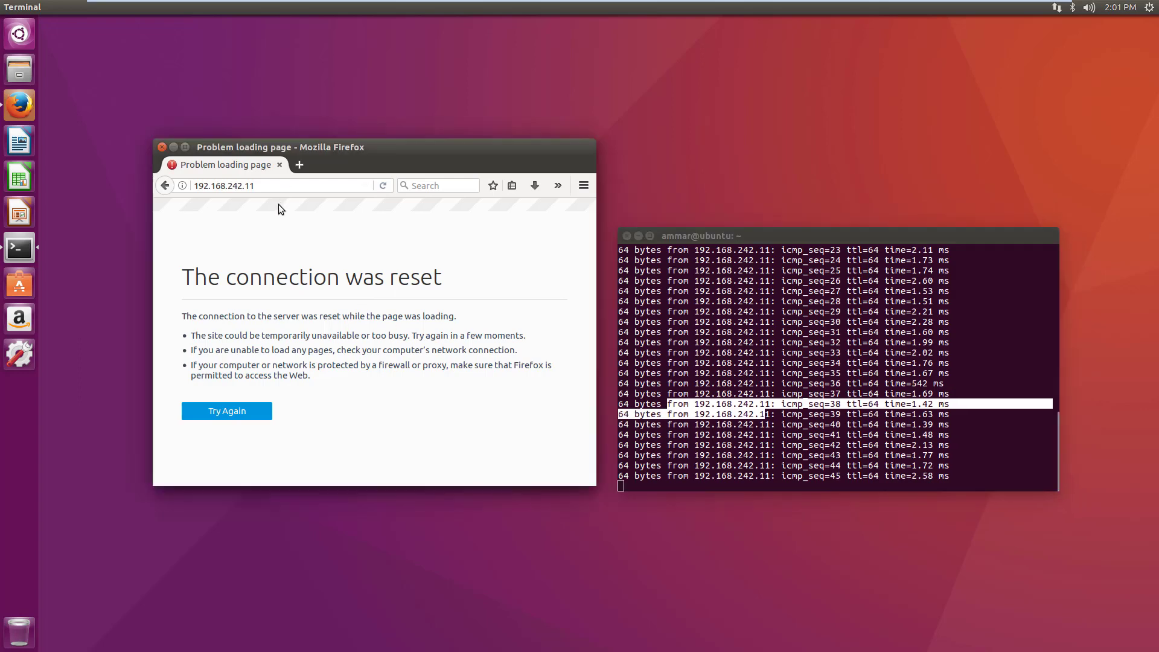
{"action": "left_click", "coordinate": [382, 186]}
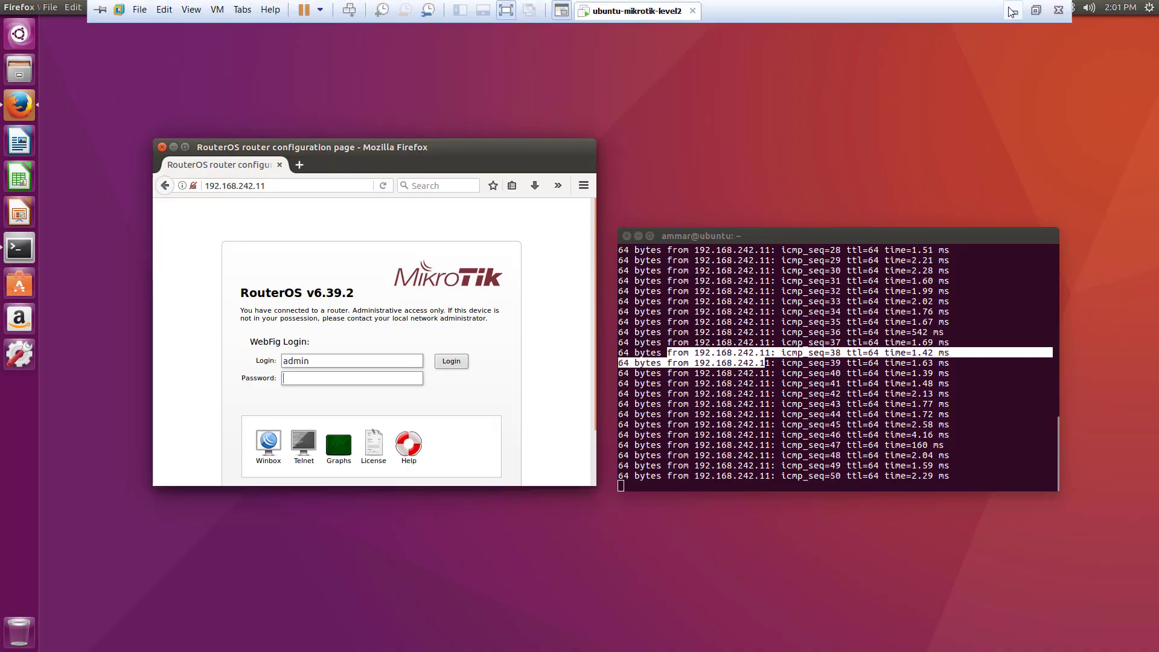
- Switch back to WinBox and fill the www service's Available From with 192.168.242.11, trimmed from the pasted ping output
{"action": "left_click", "coordinate": [1053, 7]}
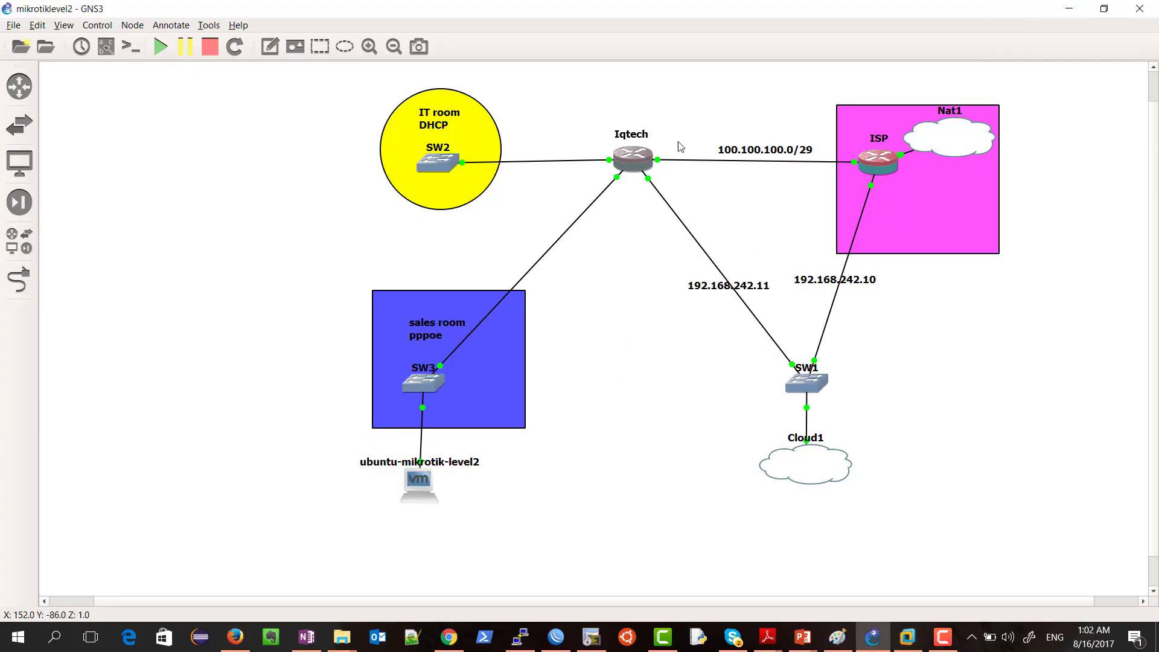
{"action": "left_click_drag", "start_coordinate": [424, 164], "coordinate": [424, 158]}
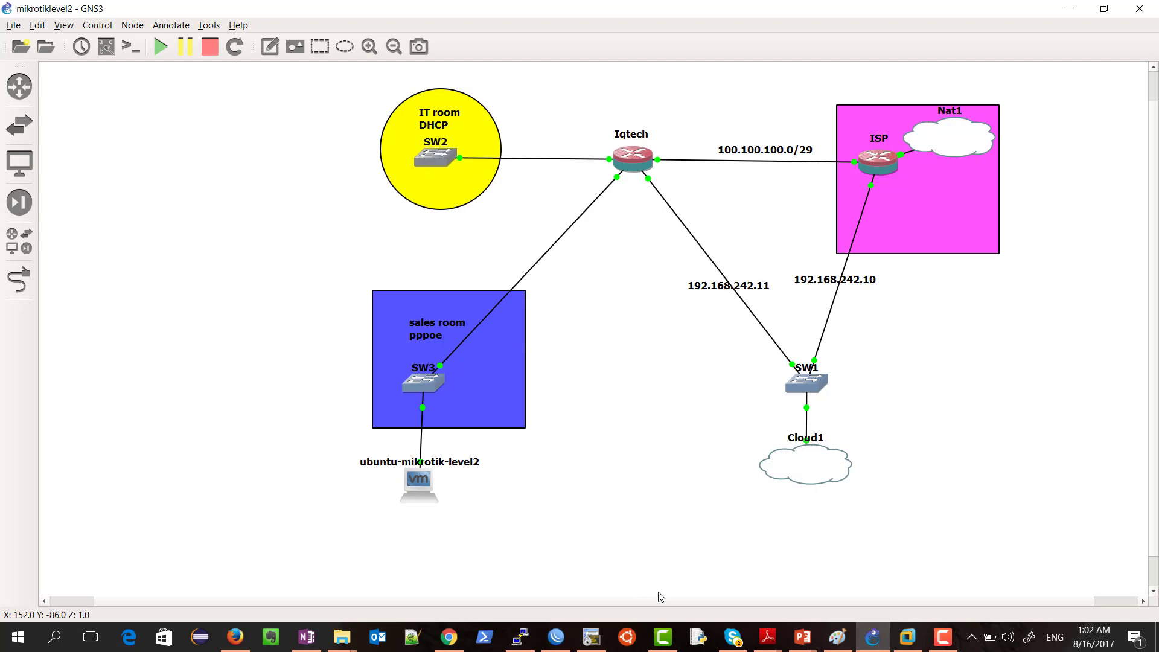
{"action": "left_click", "coordinate": [556, 637]}
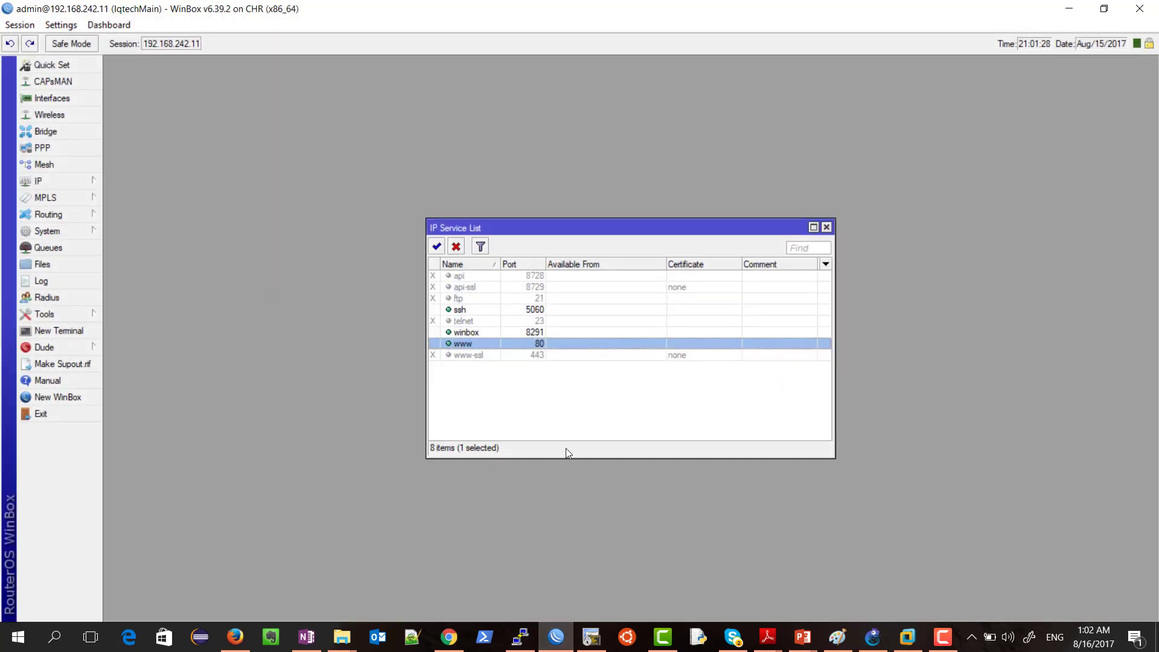
{"action": "double_click", "coordinate": [479, 344]}
{"action": "key", "text": "Tab"}
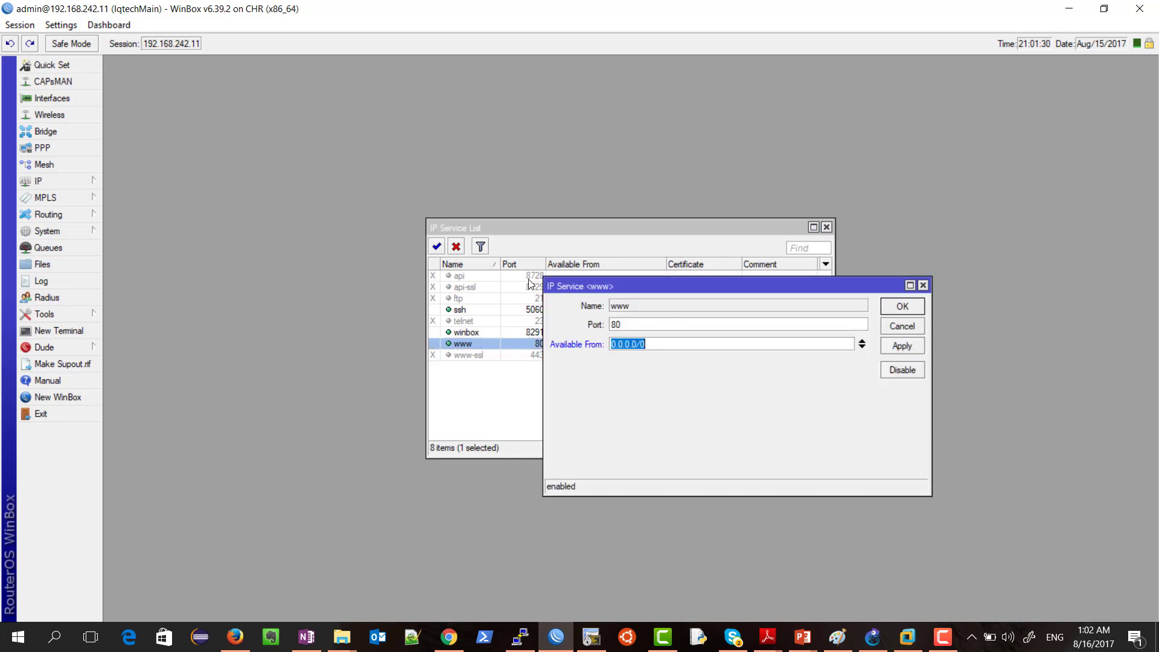
{"action": "type", "text": "from 192.168.242.11: icmp_seq=38 ttl=64 time=1.42 ms"}
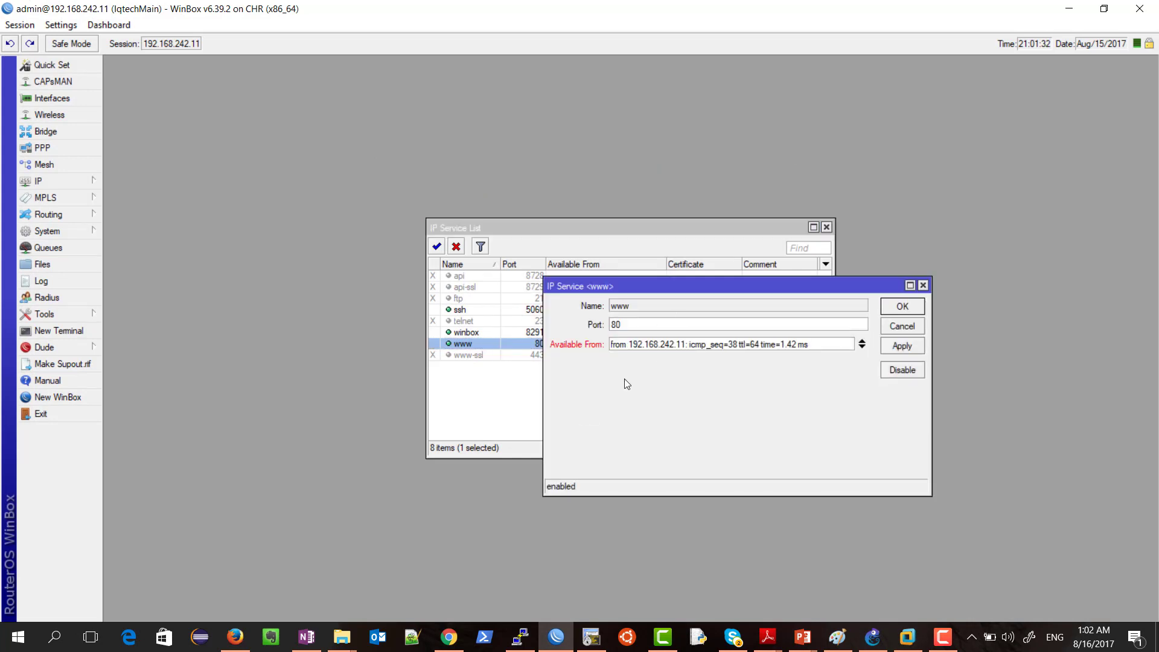
{"action": "left_click_drag", "start_coordinate": [844, 348], "coordinate": [607, 346]}
{"action": "key", "text": "ctrl+c"}
{"action": "key", "text": "BackSpace"}
{"action": "key", "text": "BackSpace"}
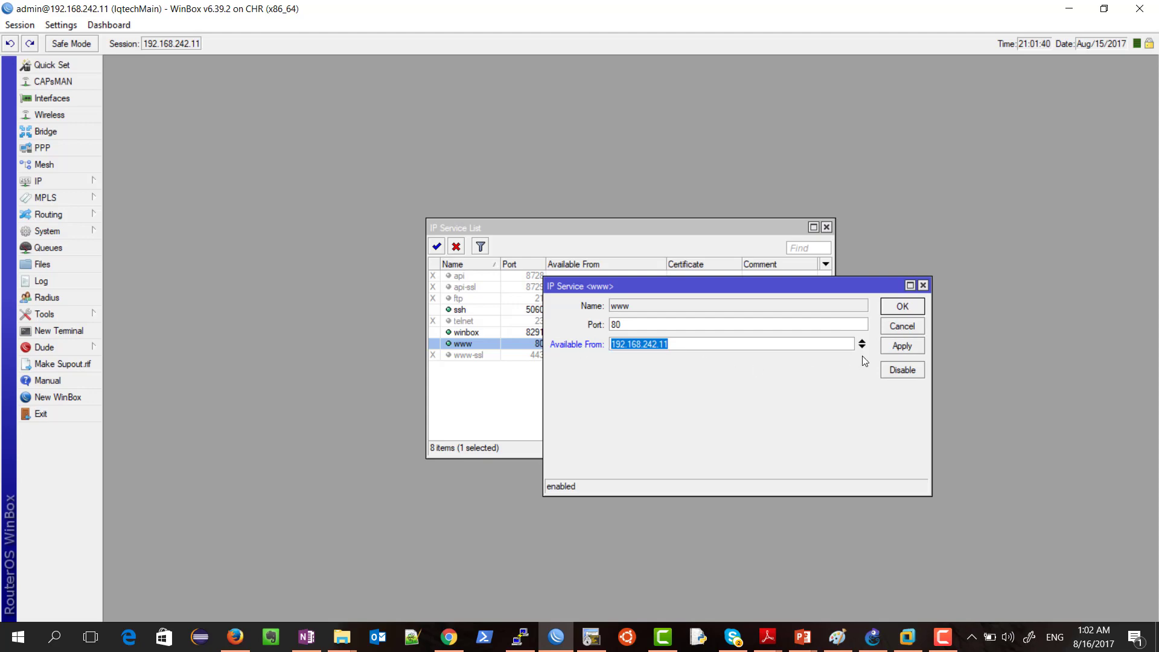
- Change the www service's Available From to the subnet 192.168.242.0/24 and save the service
{"action": "left_click", "coordinate": [902, 345]}
{"action": "left_click_drag", "start_coordinate": [668, 344], "coordinate": [660, 344]}
{"action": "type", "text": "0/"}
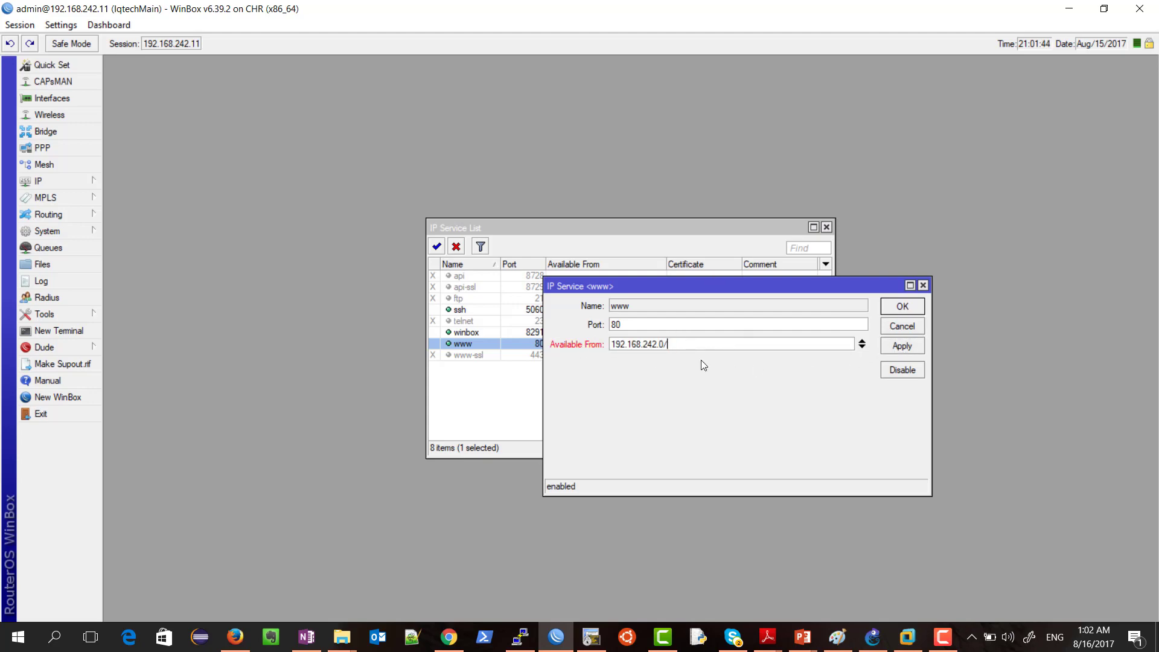
{"action": "type", "text": "24"}
{"action": "left_click", "coordinate": [902, 346]}
{"action": "left_click", "coordinate": [899, 312]}
- Restrict the winbox service's Available From to 192.168.242.0/24 and save it
{"action": "double_click", "coordinate": [466, 332]}
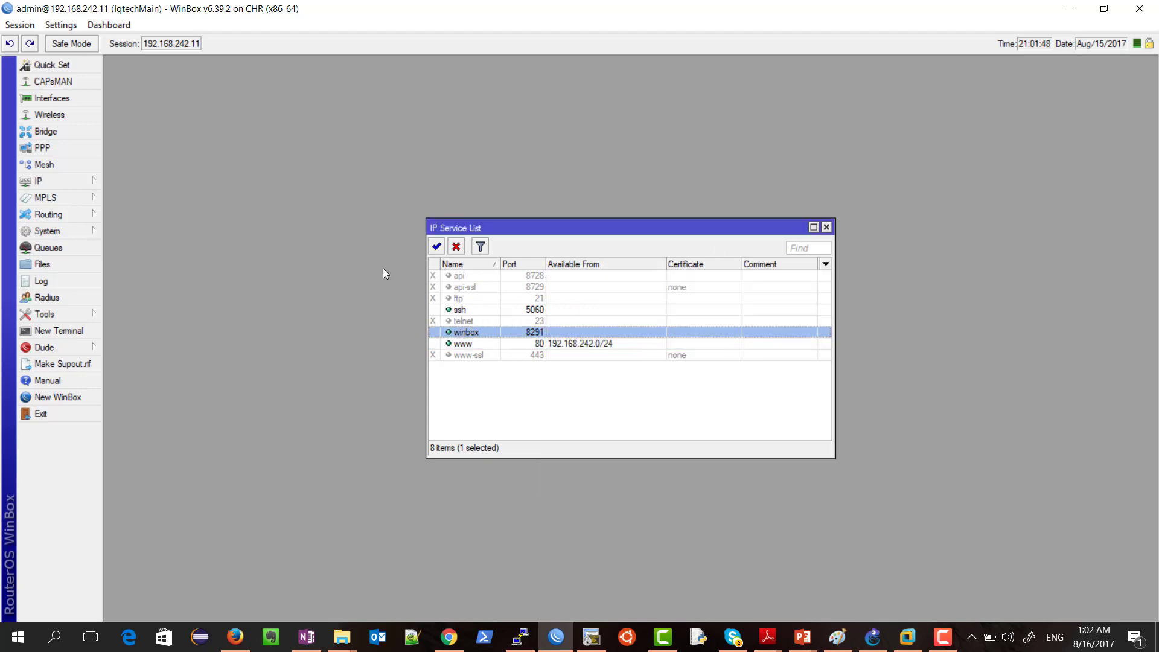
{"action": "left_click", "coordinate": [635, 345]}
{"action": "key", "text": "ctrl+v"}
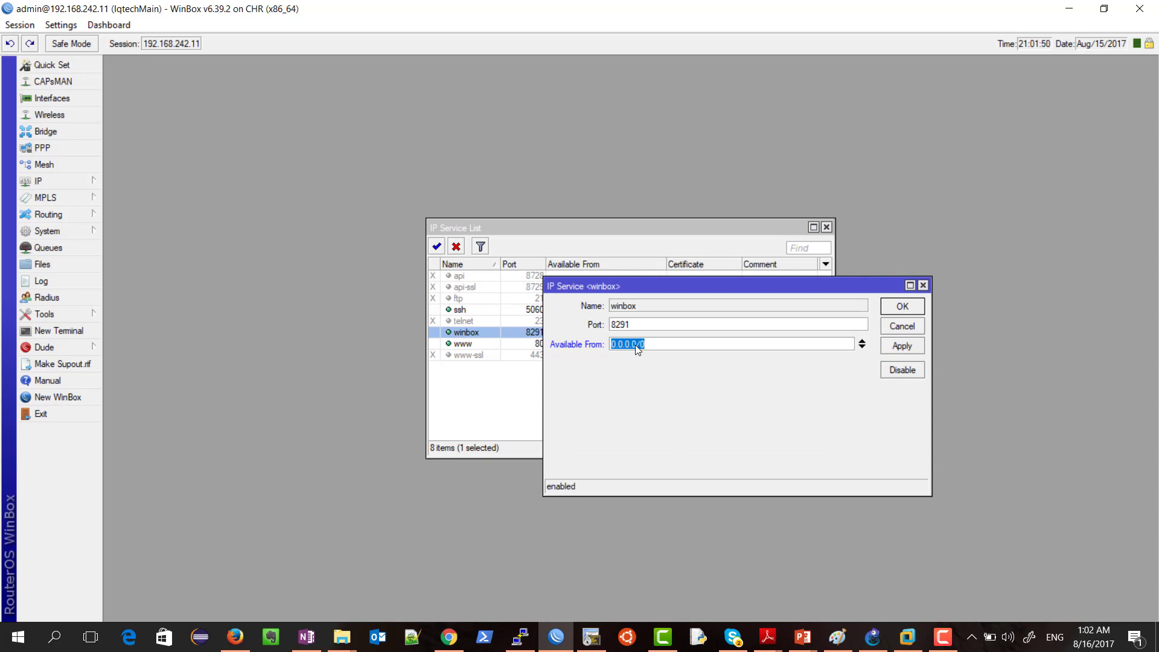
{"action": "key", "text": "BackSpace"}
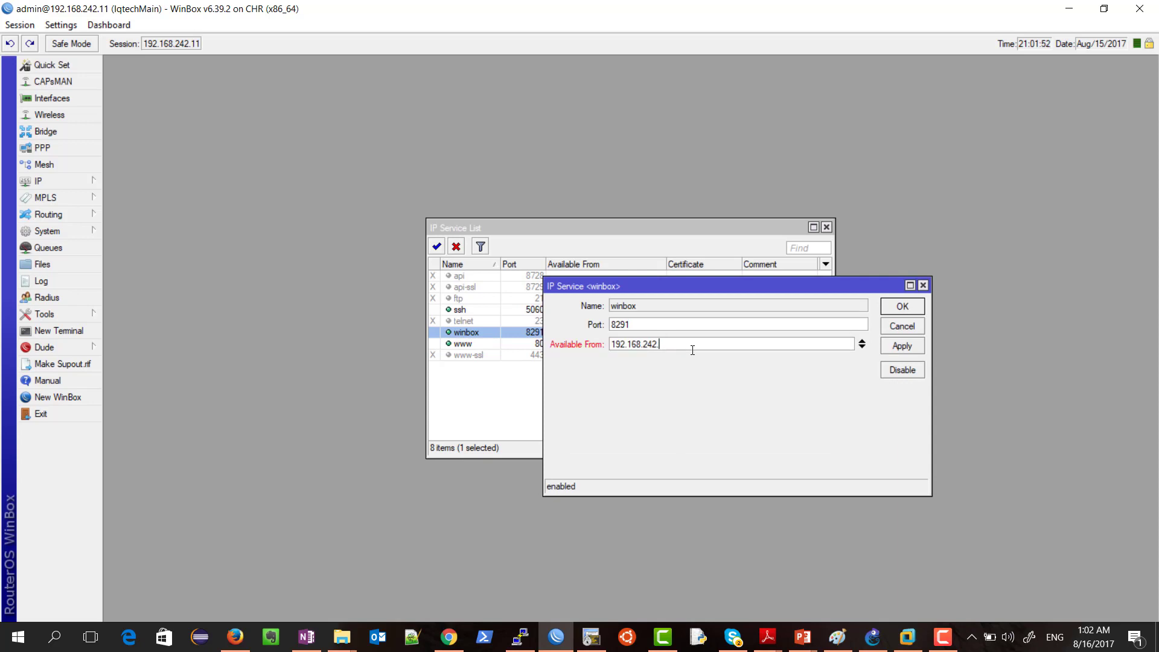
{"action": "type", "text": "0/24"}
{"action": "left_click", "coordinate": [901, 306]}
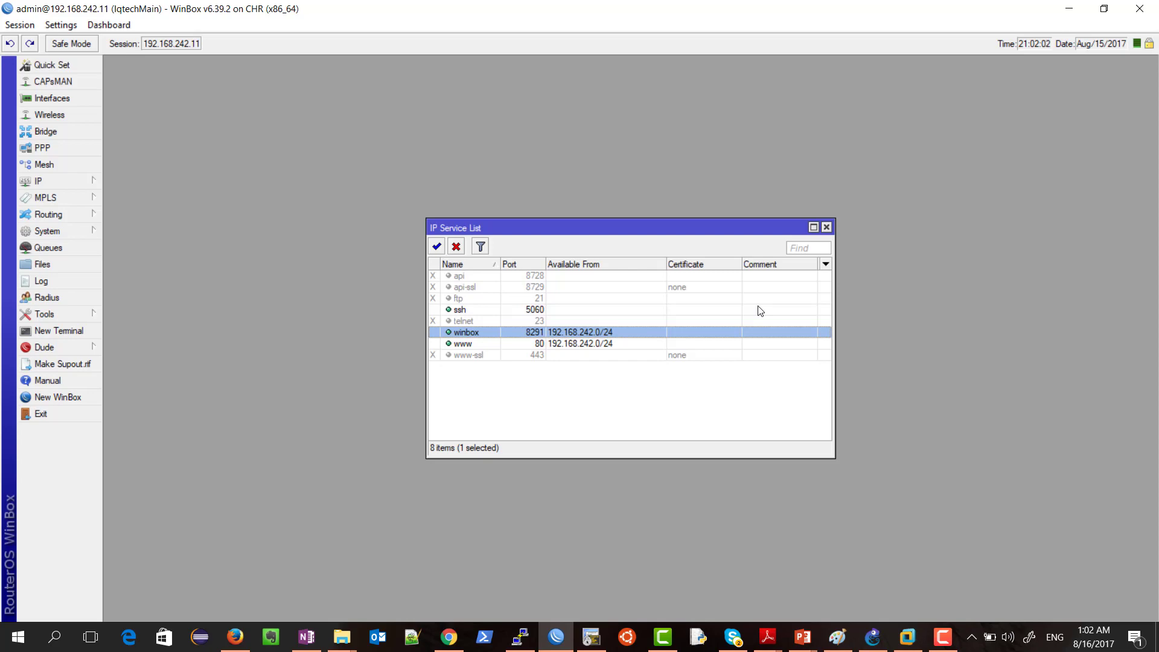
- Switch to the GNS3 topology and look at SW2 in the IT room
{"action": "left_click", "coordinate": [872, 637]}
{"action": "left_click_drag", "start_coordinate": [441, 160], "coordinate": [442, 159]}
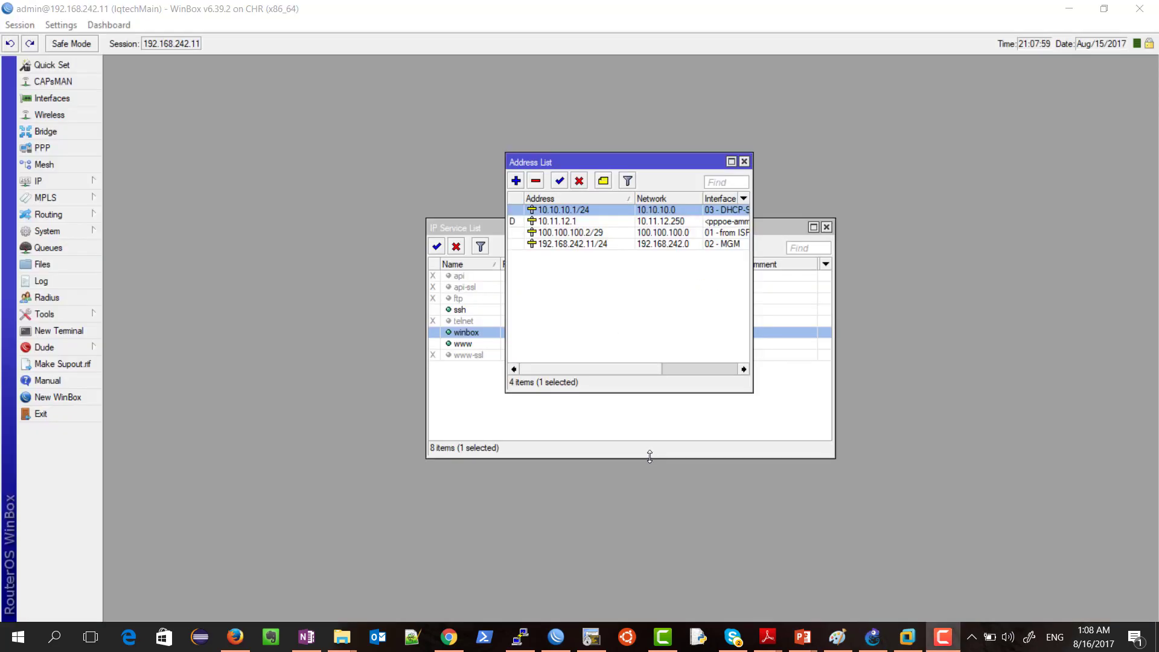
- Add 10.10.10.0/24 as a second Available From subnet for the winbox service and apply the change
{"action": "left_click", "coordinate": [492, 376]}
{"action": "double_click", "coordinate": [516, 332]}
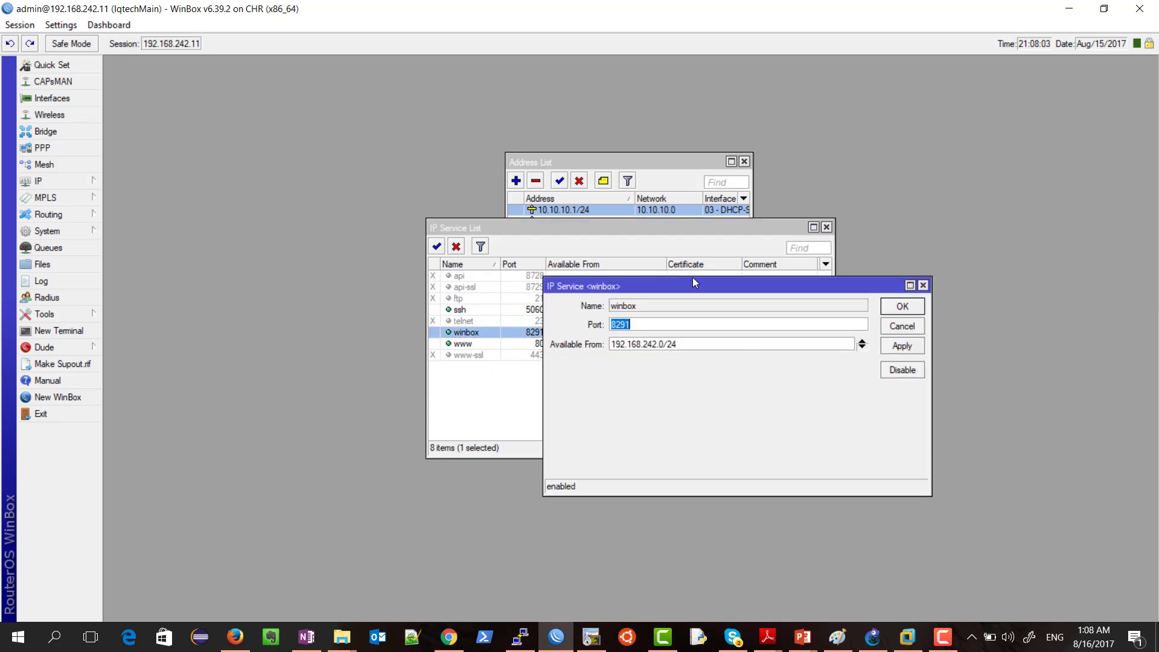
{"action": "left_click", "coordinate": [863, 347]}
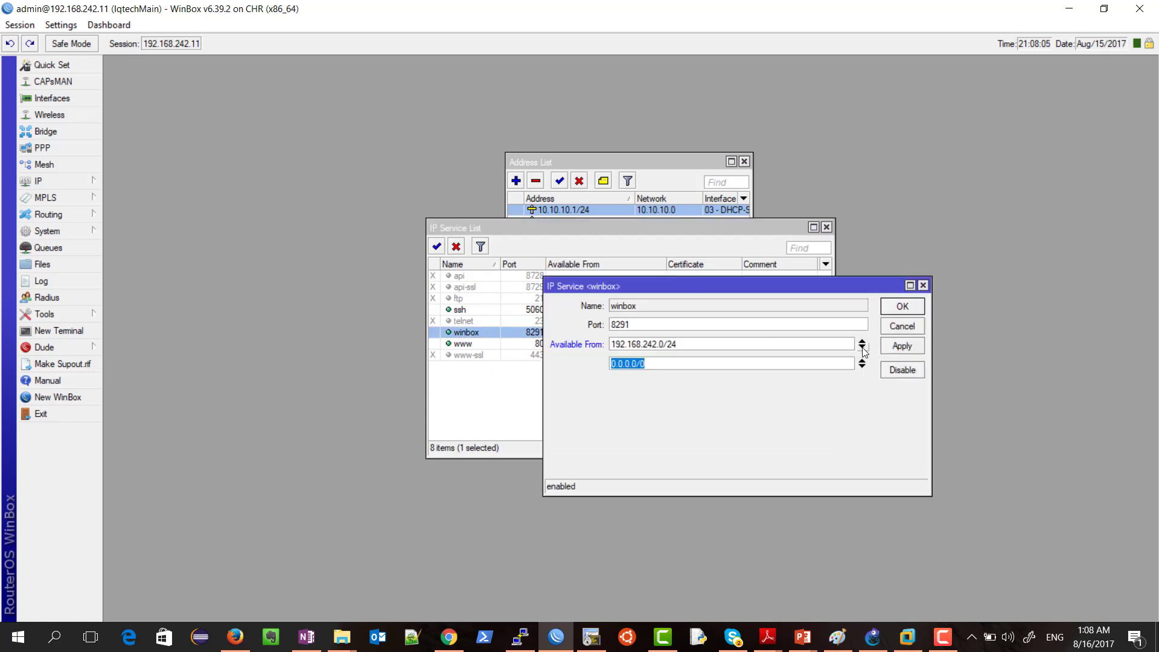
{"action": "type", "text": "10."}
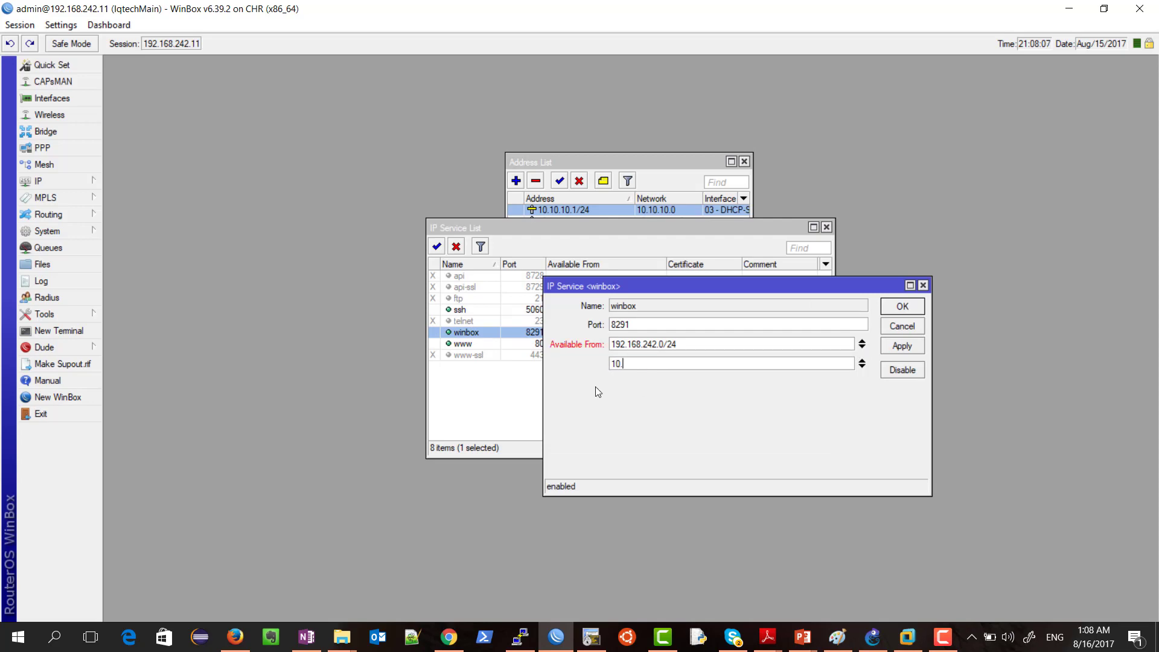
{"action": "type", "text": "10.10.0/24"}
{"action": "key", "text": "Tab"}
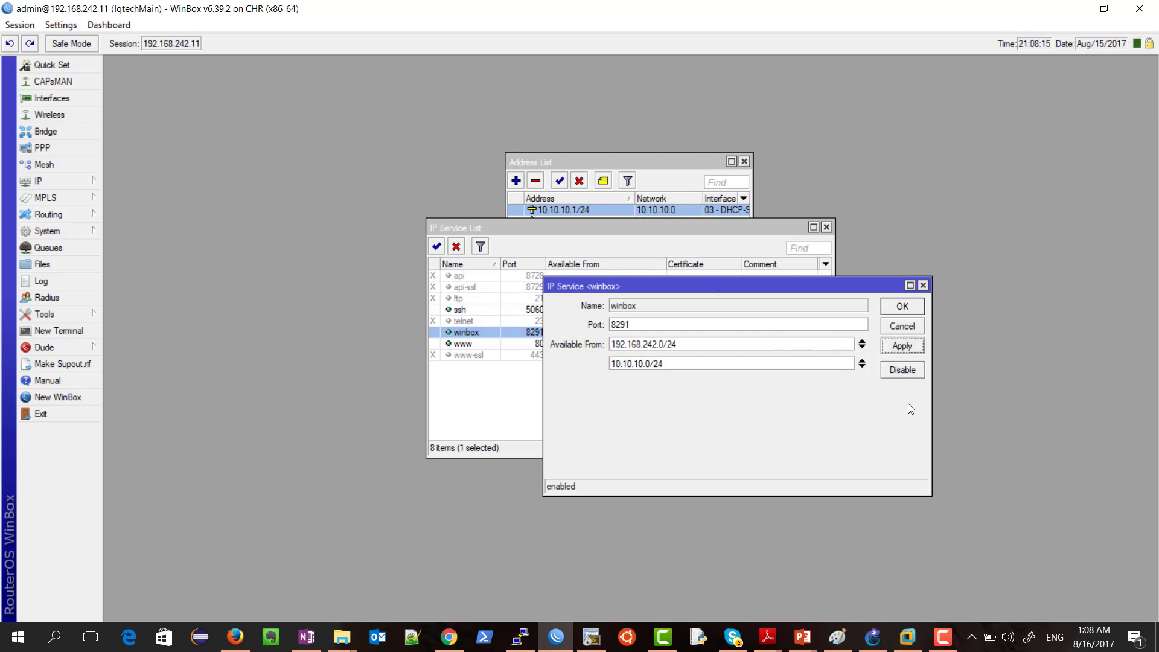
- Add a third Available From entry to the winbox service, remove it along with 10.10.10.0/24, and apply the change
{"action": "left_click", "coordinate": [862, 366]}
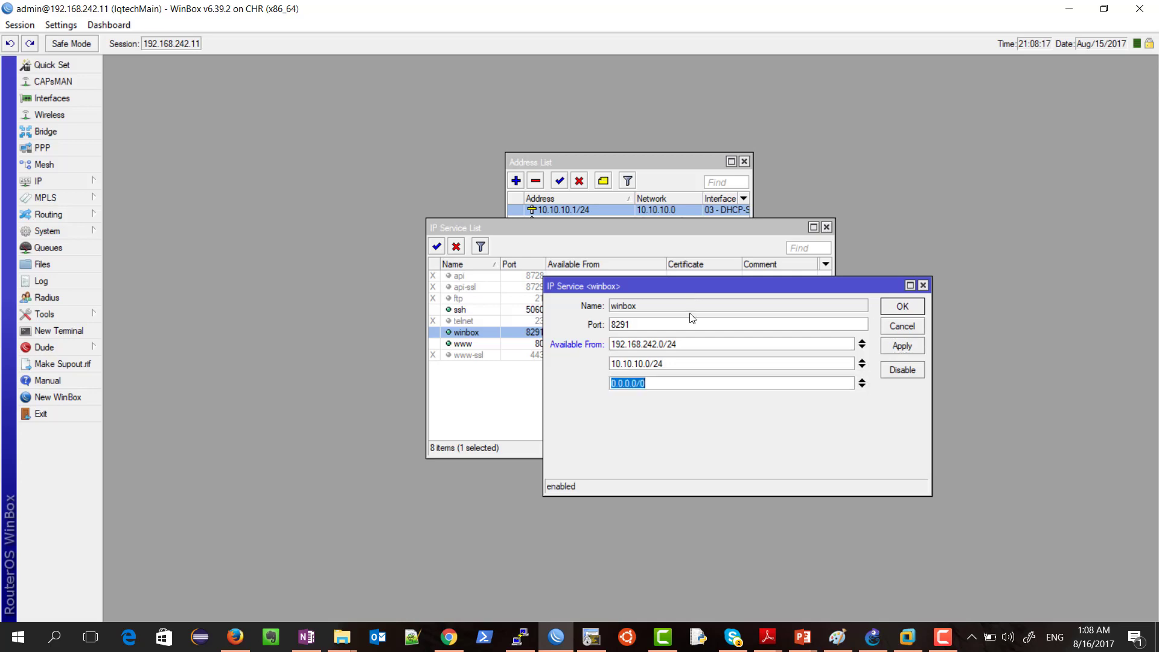
{"action": "left_click", "coordinate": [862, 387]}
{"action": "left_click", "coordinate": [863, 381]}
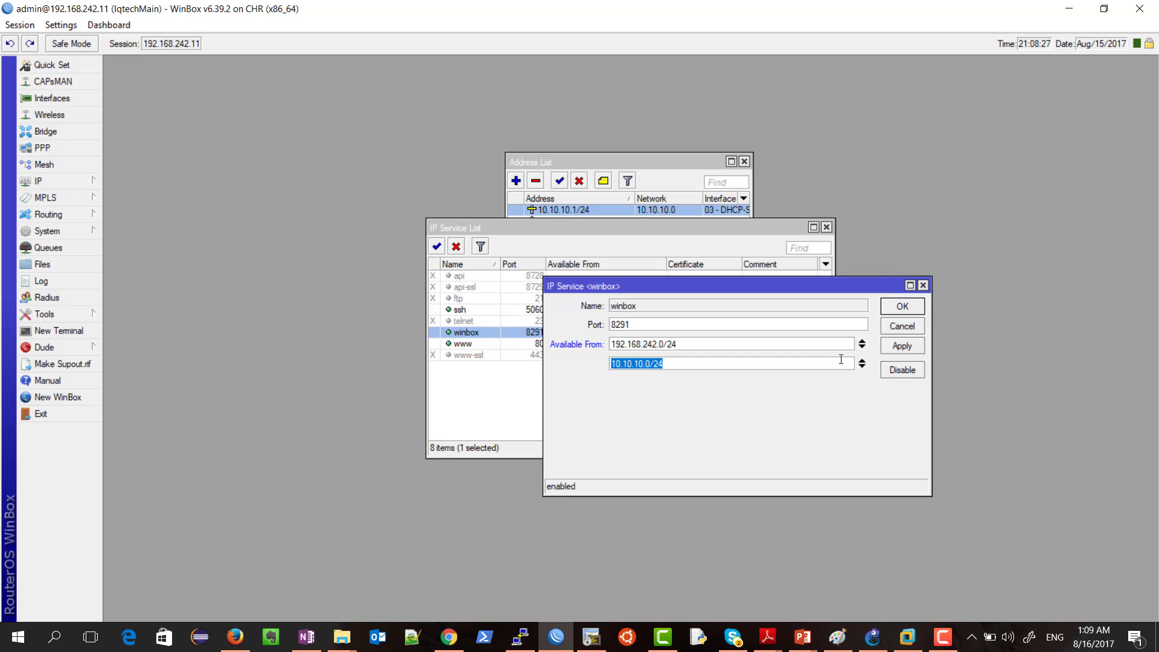
{"action": "left_click", "coordinate": [862, 360]}
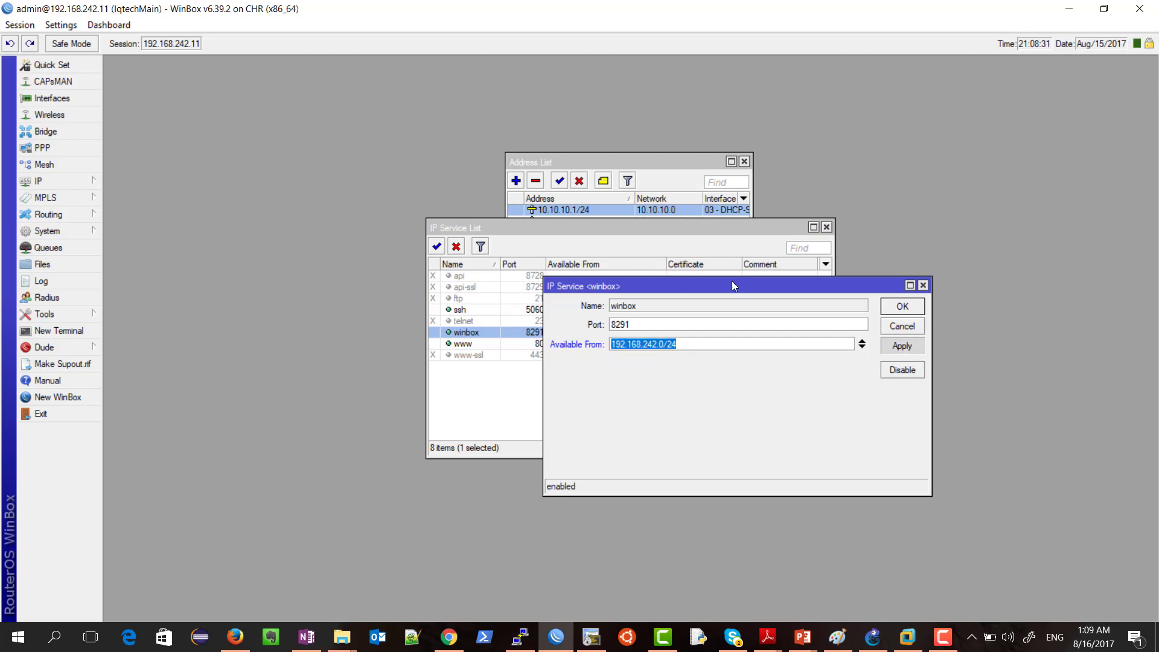
{"action": "left_click", "coordinate": [898, 347]}
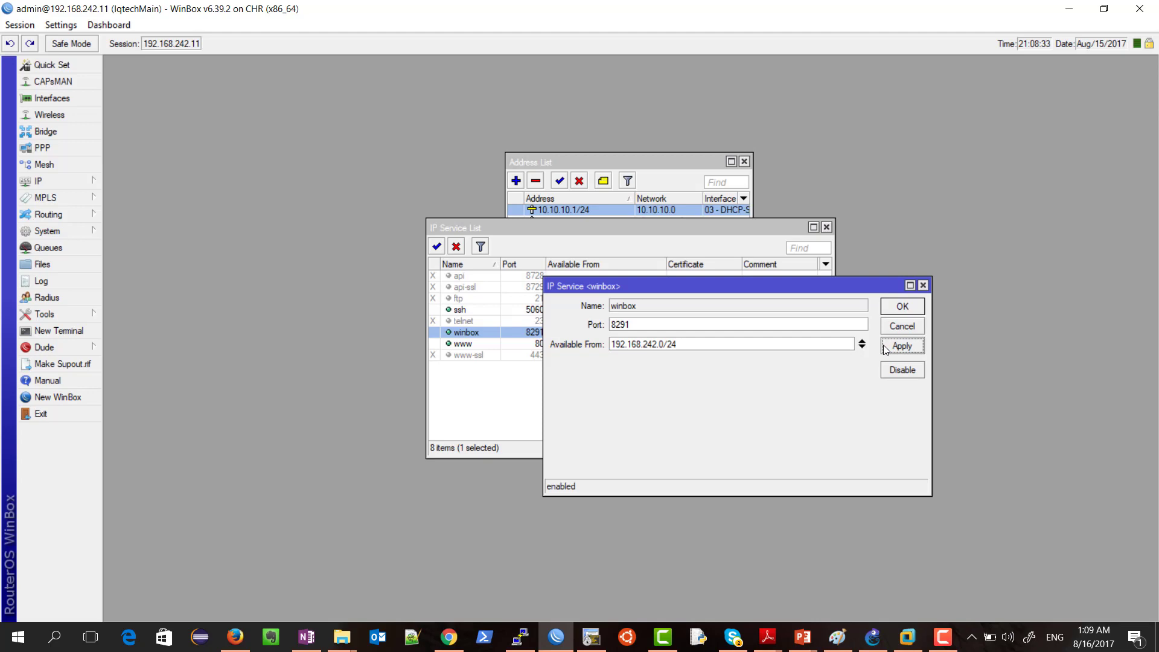